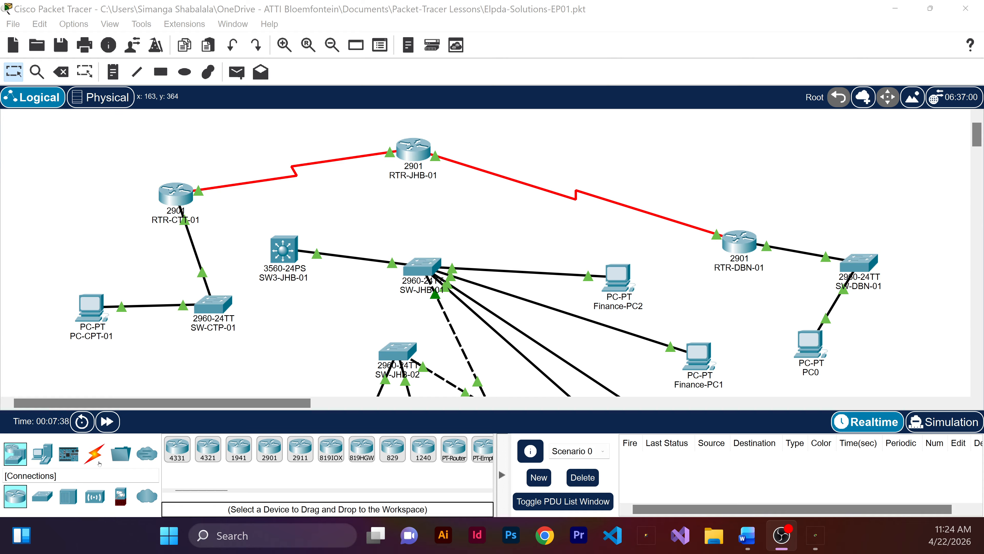
- Connect FastEthernet0/21 on SW-JHB-01 to FastEthernet0/21 on SW-JHB-02 with a Copper Cross-Over cable
left_click(95, 453)
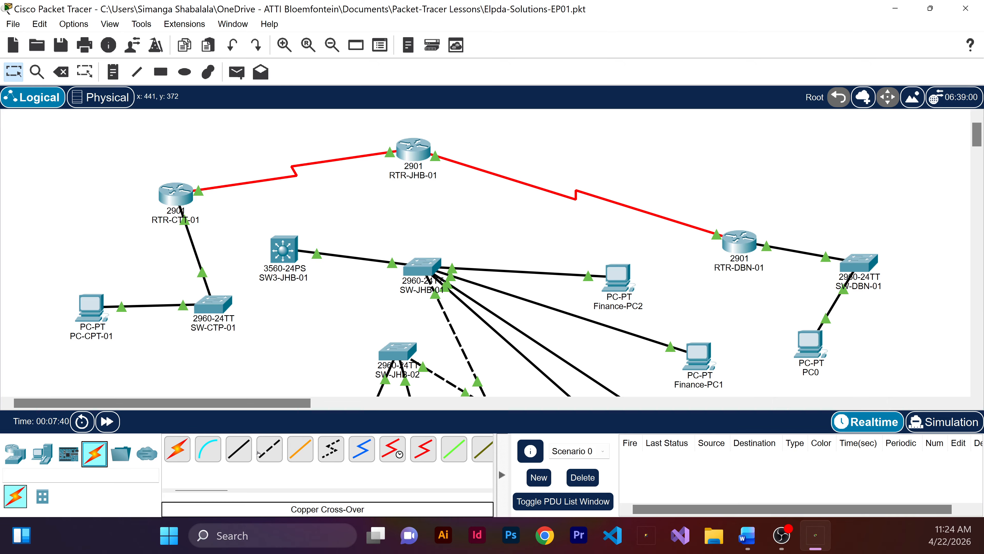
left_click(270, 449)
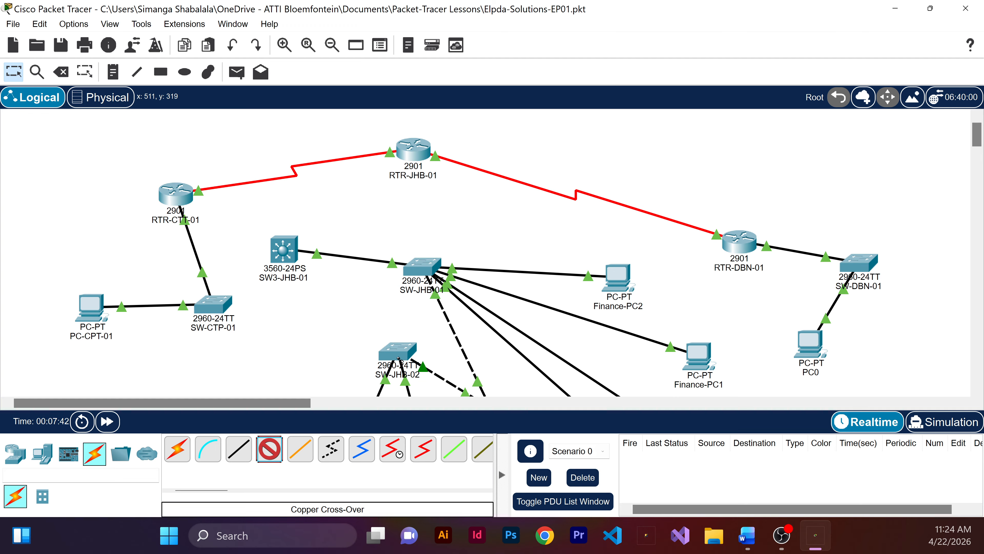
left_click(405, 268)
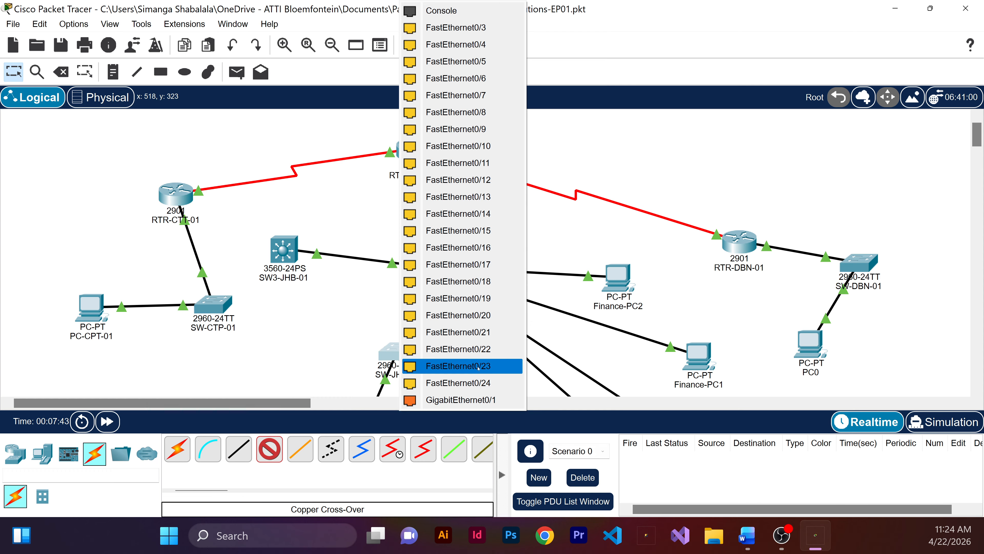
left_click(478, 331)
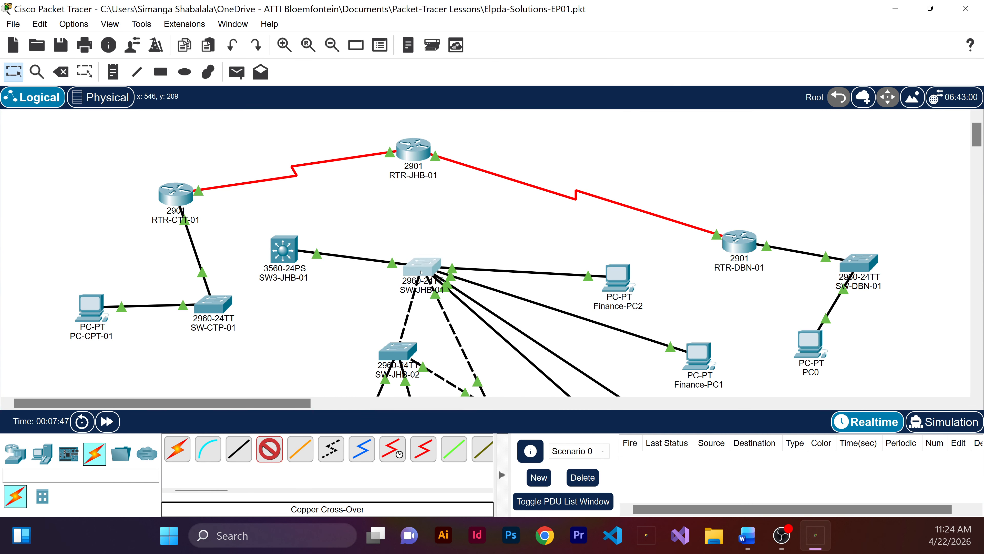
left_click(461, 310)
left_click(457, 304)
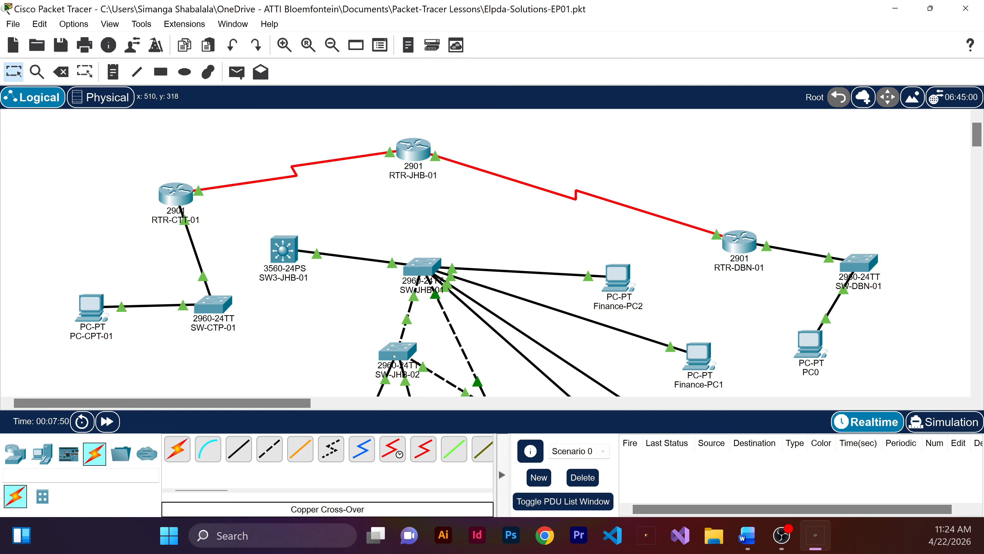
- Move SW-JHB-02 to the lower left of SW-JHB-01 and cross-connect it by Copper Cross-Over cable to FastEthernet0/22 on SW-JHB-01
left_click_drag(393, 356, 298, 357)
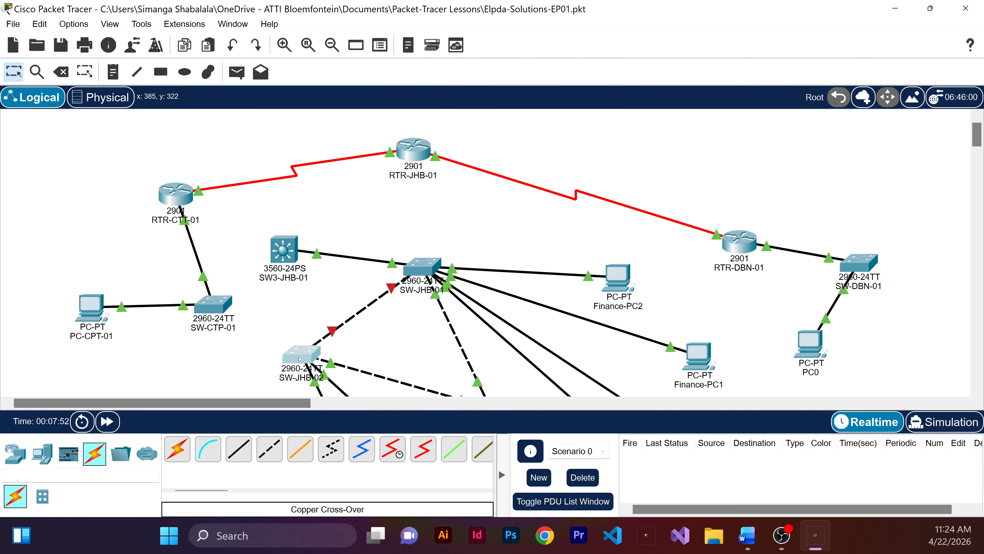
left_click(270, 450)
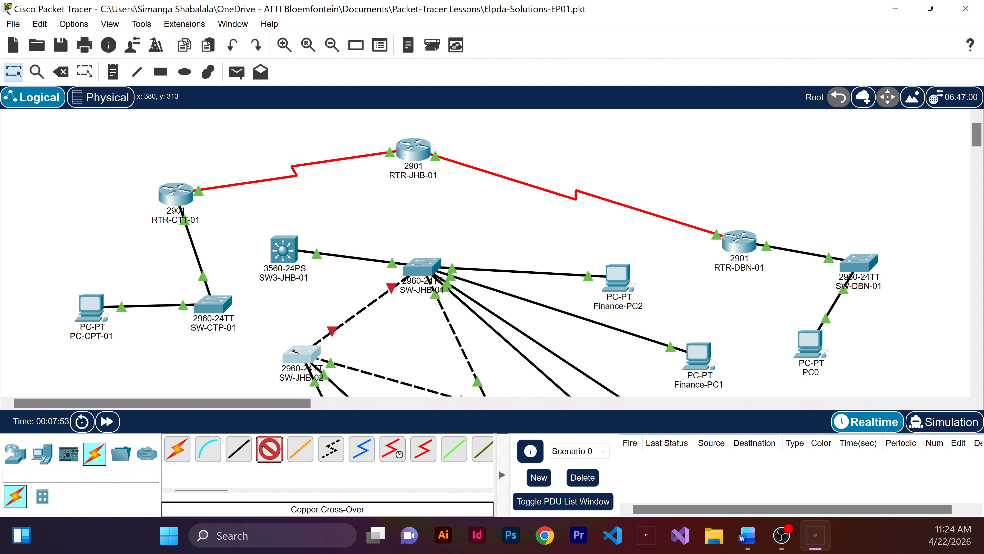
left_click(294, 351)
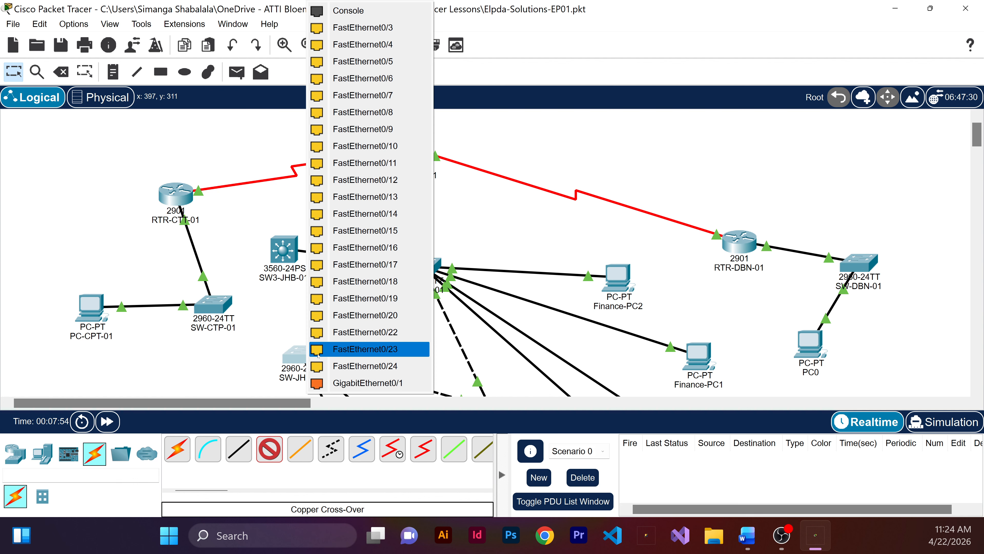
left_click(370, 344)
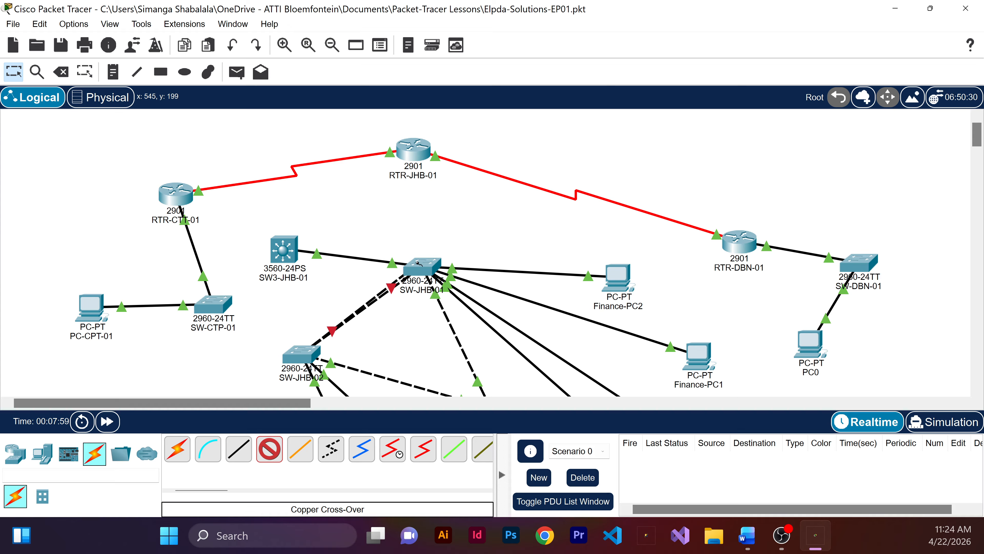
left_click(417, 272)
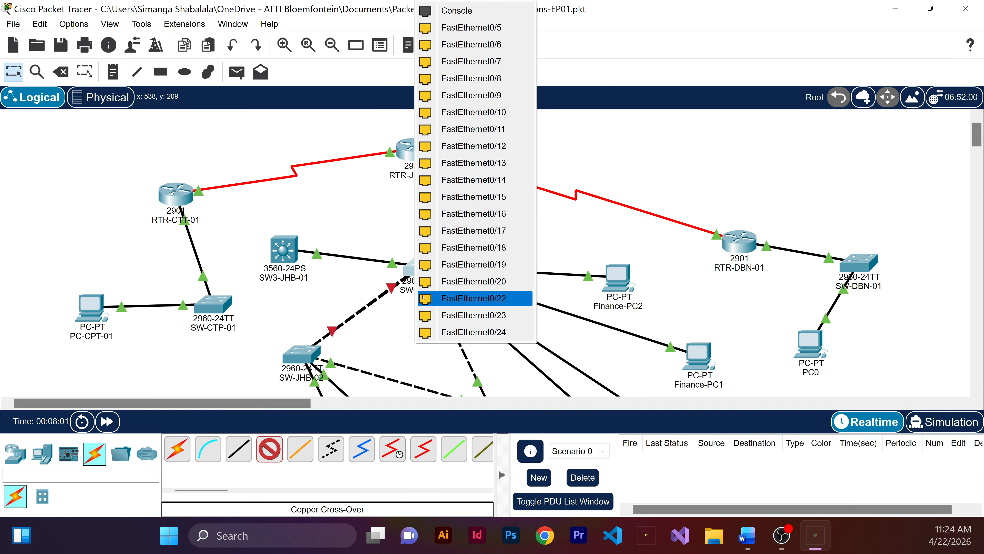
left_click(424, 298)
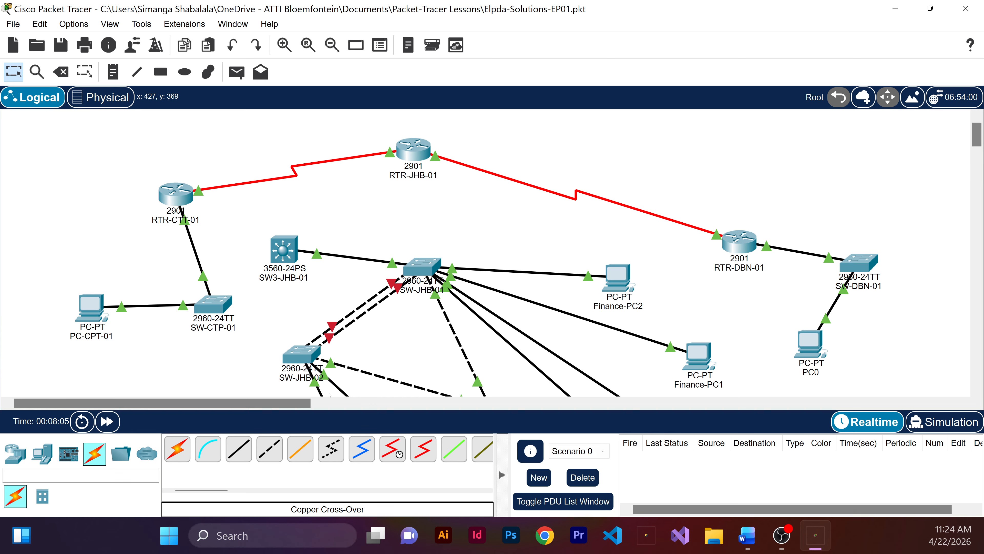
- Add a third Copper Cross-Over link from SW-JHB-02 to FastEthernet0/23 on SW-JHB-01
left_click(270, 449)
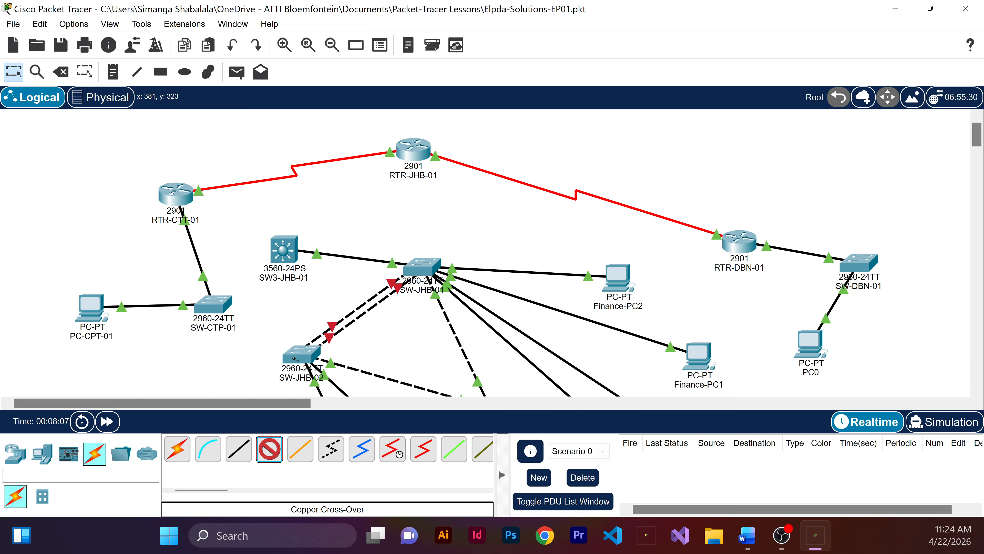
left_click(298, 357)
left_click(391, 316)
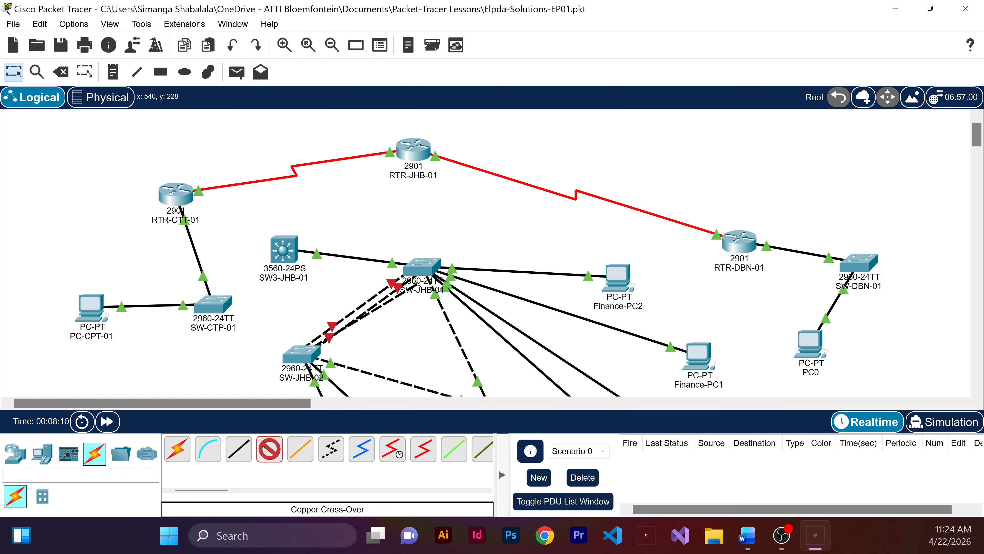
left_click(420, 268)
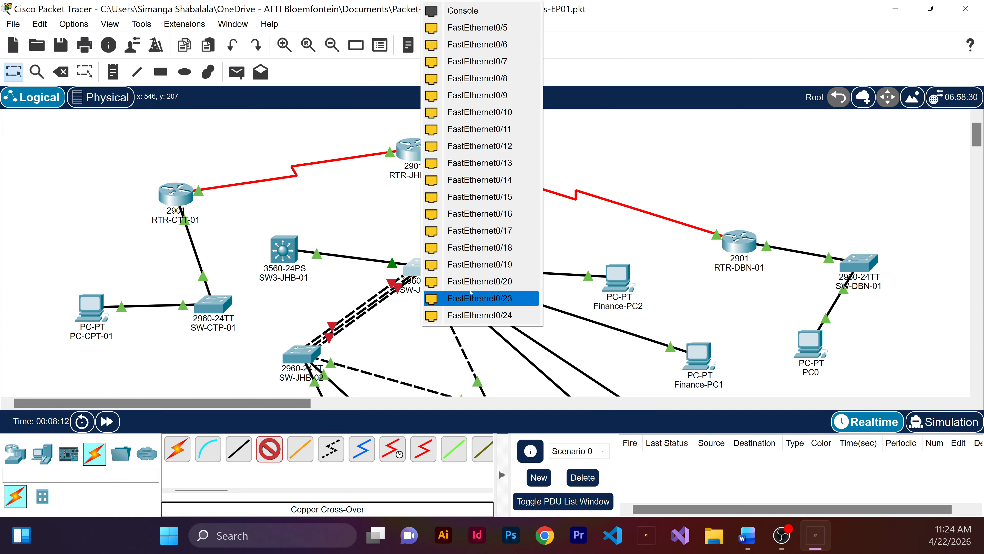
left_click(480, 298)
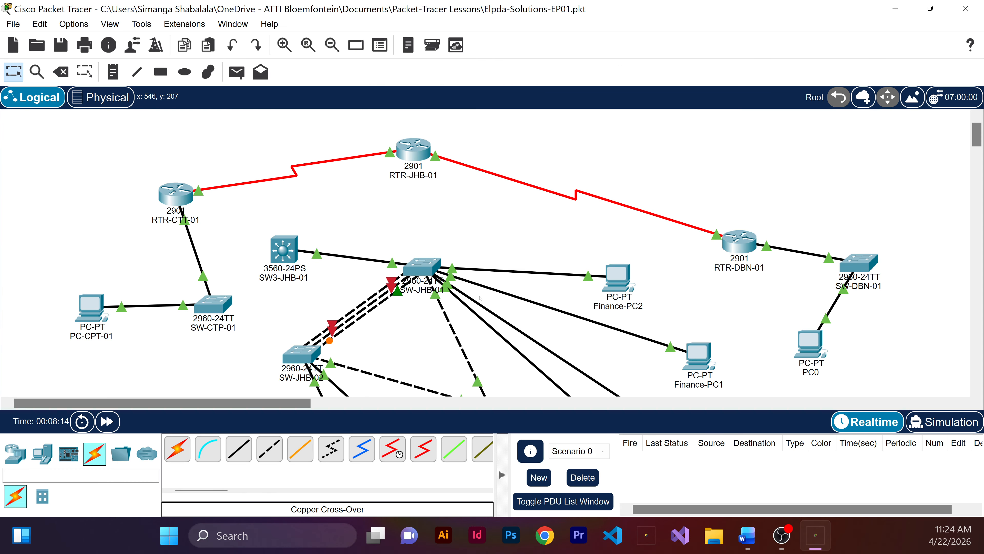
- Add a fourth Copper Cross-Over link between FastEthernet0/24 on SW-JHB-02 and FastEthernet0/24 on SW-JHB-01
left_click(266, 450)
left_click(306, 354)
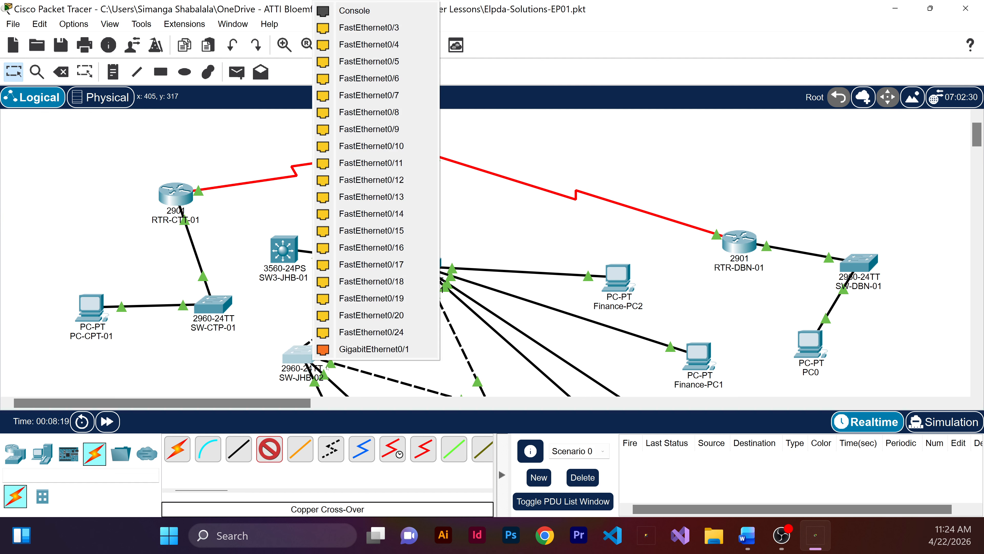
left_click(390, 313)
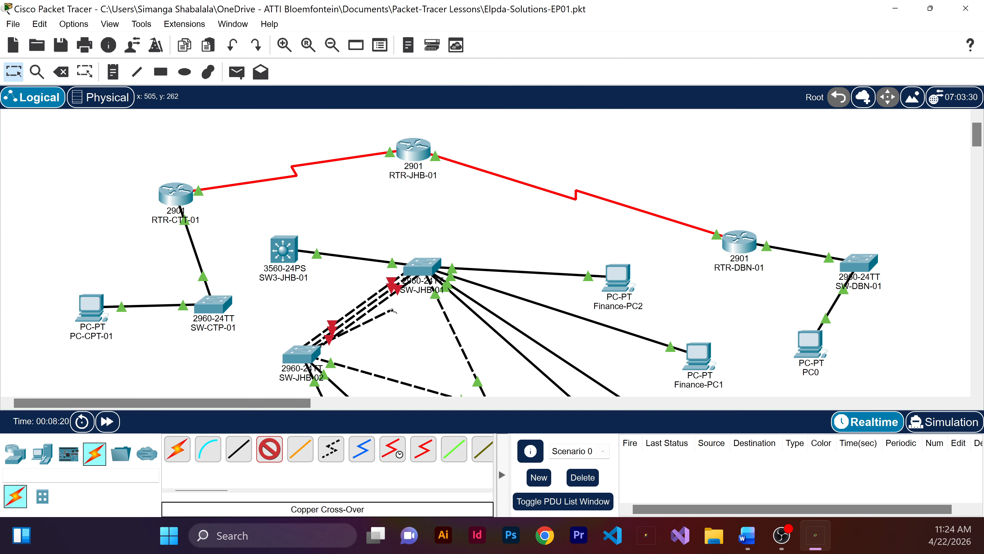
left_click(423, 272)
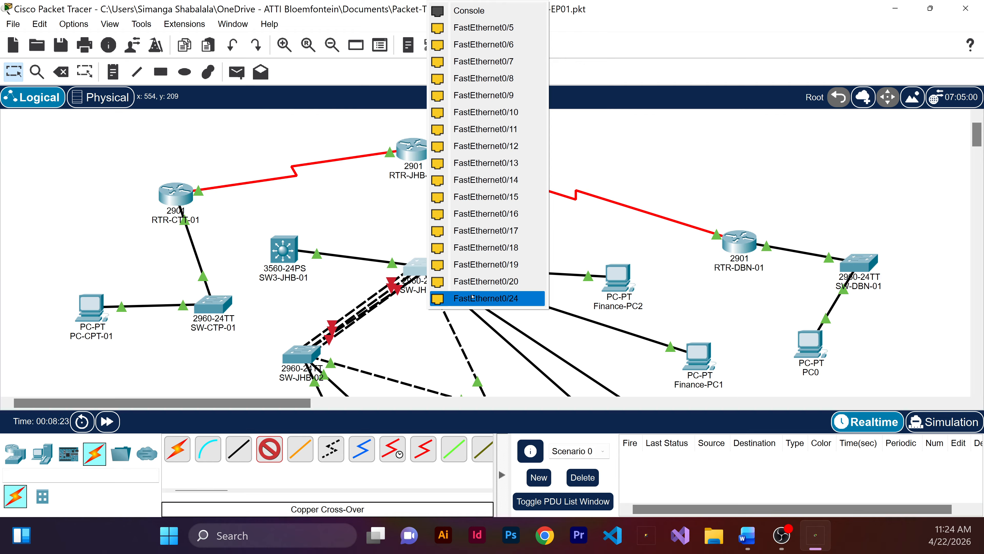
left_click(472, 296)
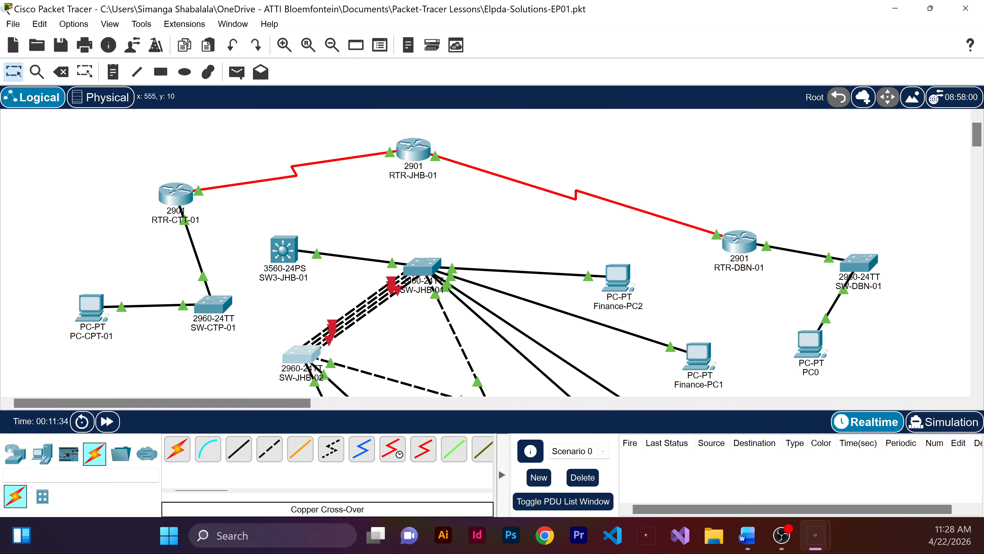
- Open the command line of SW-JHB-01 and enter global configuration mode with enable and configure terminal
left_click(422, 267)
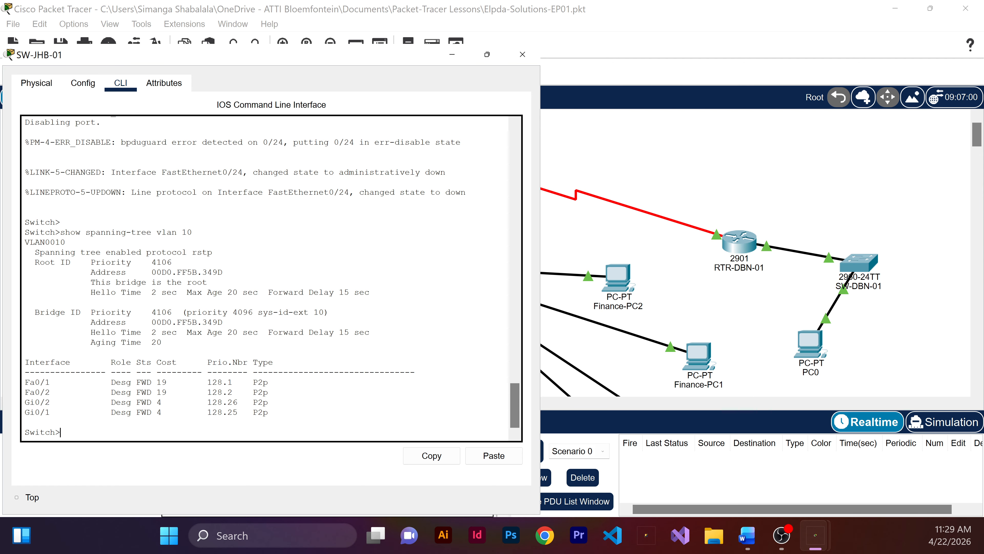
type("enable")
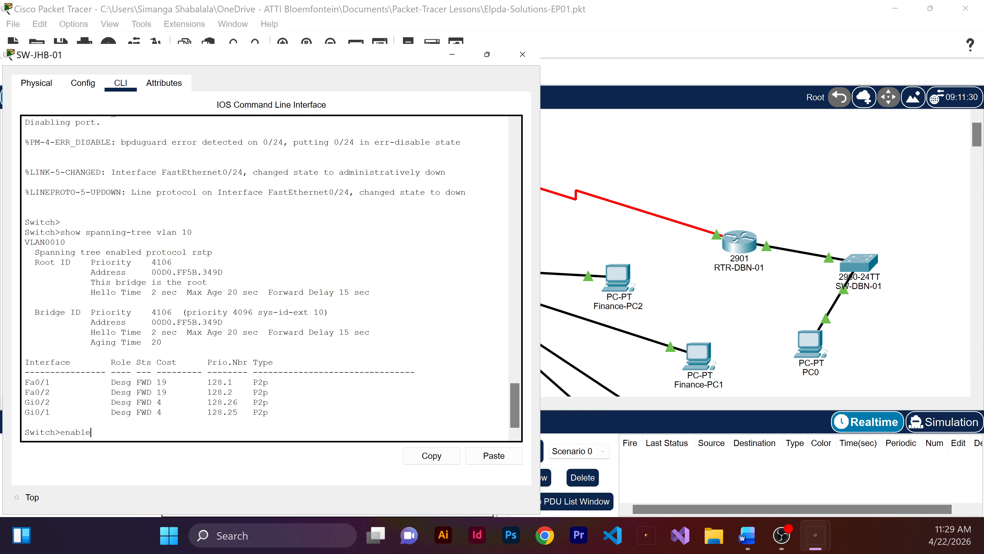
key("Return")
type("configure terminal")
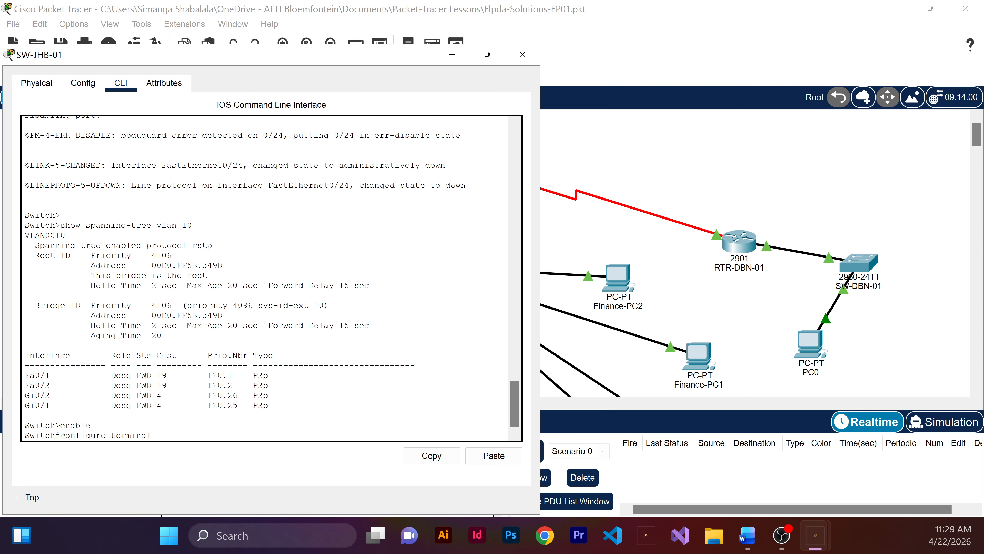
key("Return")
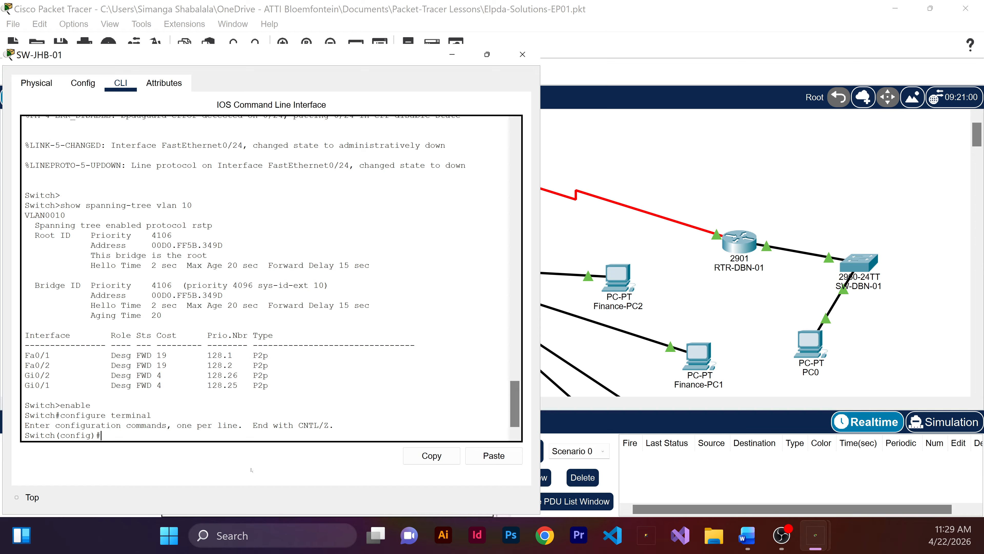
- Set interface range fastEthernet0/21-24 on SW-JHB-01 to trunk mode with switchport mode trunk
type("interface ran")
type("ge")
type("fastEthernet0/21-")
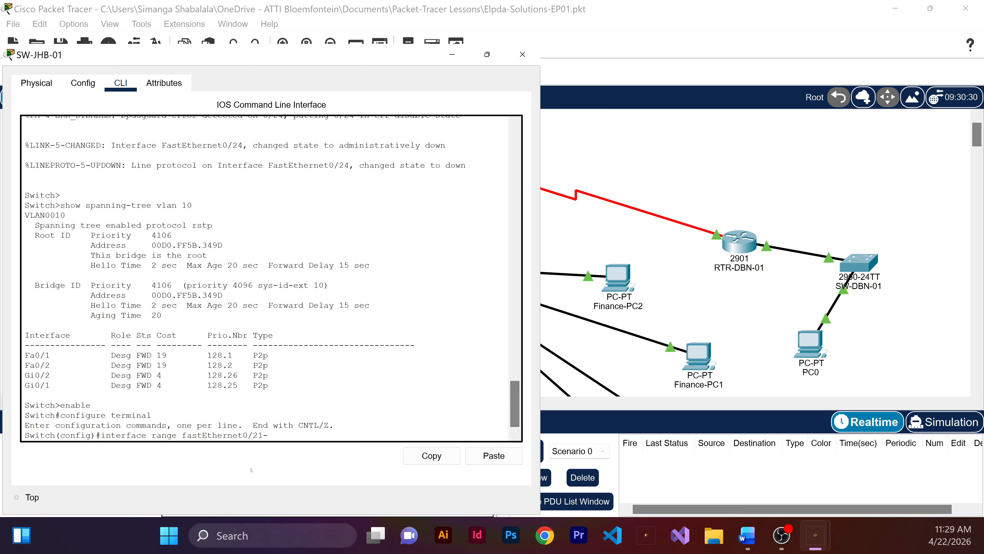
type("24")
key("Return")
type("swit")
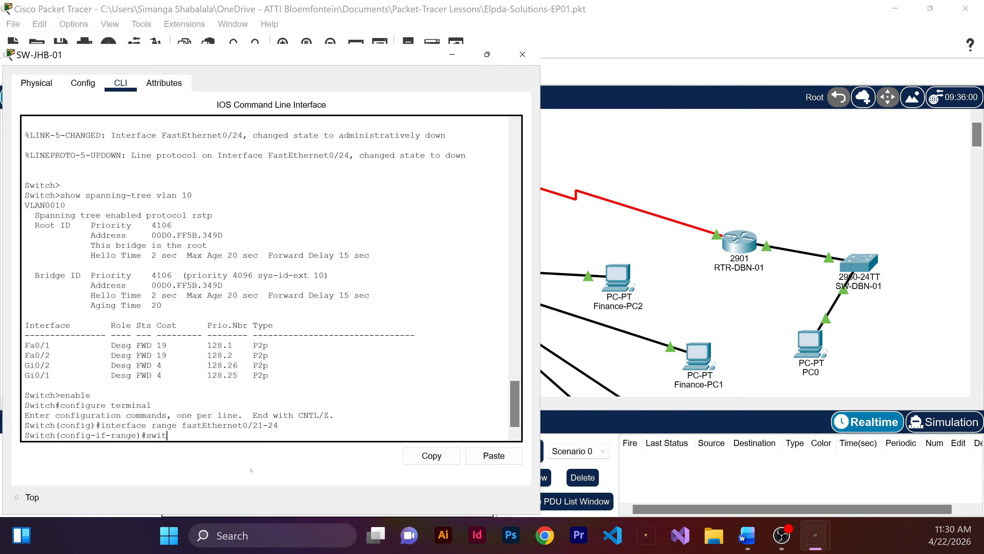
key("Tab")
type("mode trunk")
key("Return")
- Allow VLANs 10,20,30 on the trunk ports of the selected interface range
type("swot")
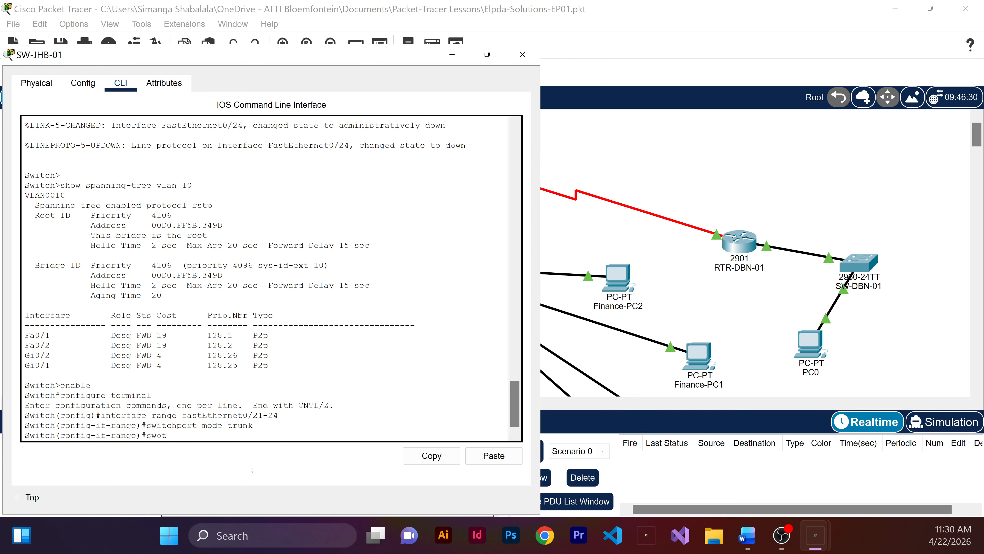
key("BackSpace")
key("BackSpace")
key("Tab")
type("t")
type("runk allowed vlan 10,")
type("20,30")
key("Return")
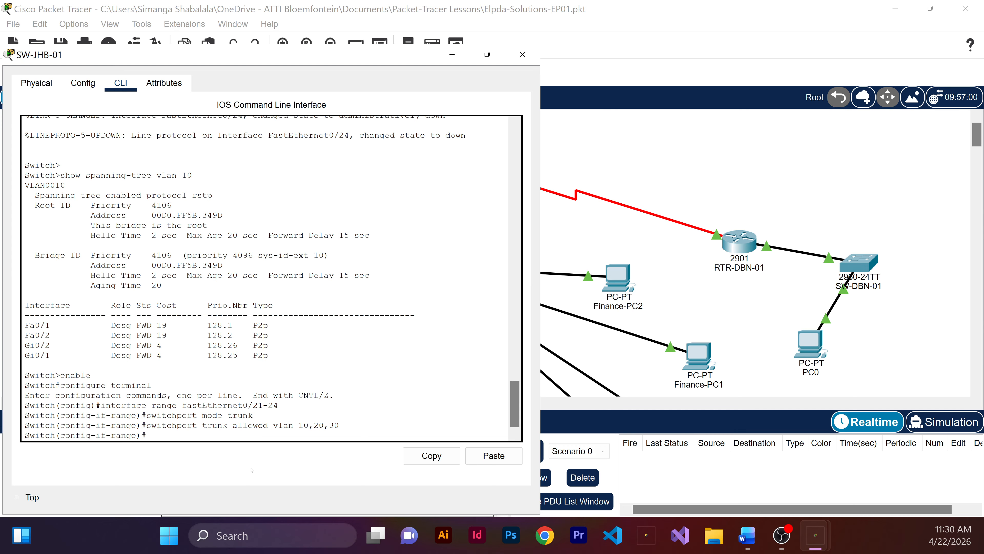
- Bundle the selected port range into an LACP EtherChannel with channel-group 1 mode active
type("channel-group 1 mode")
type("active")
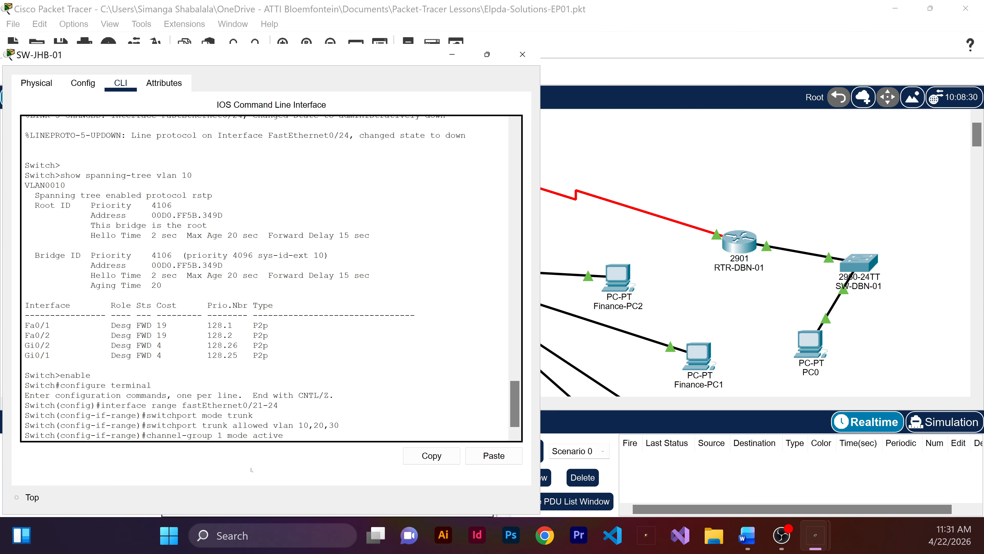
key("Return")
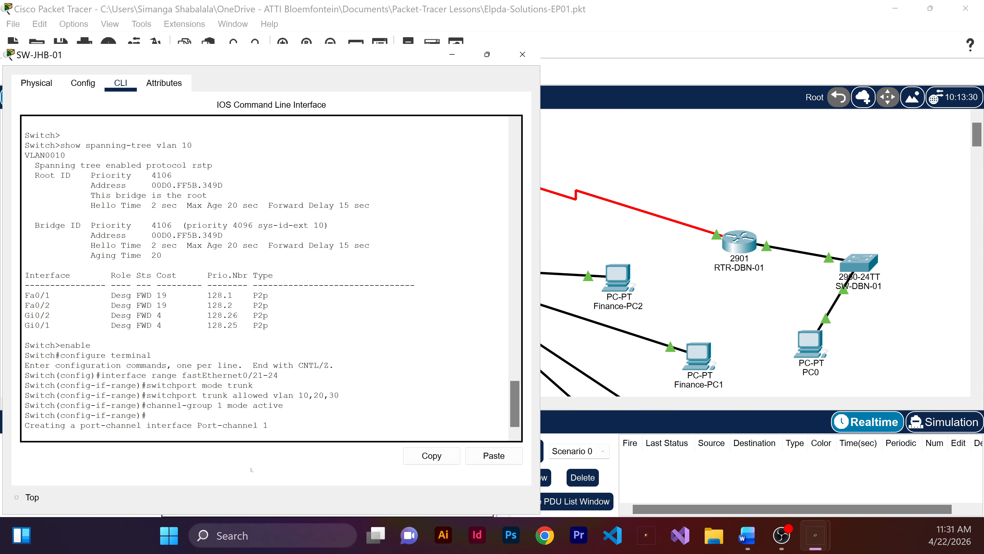
key("Return")
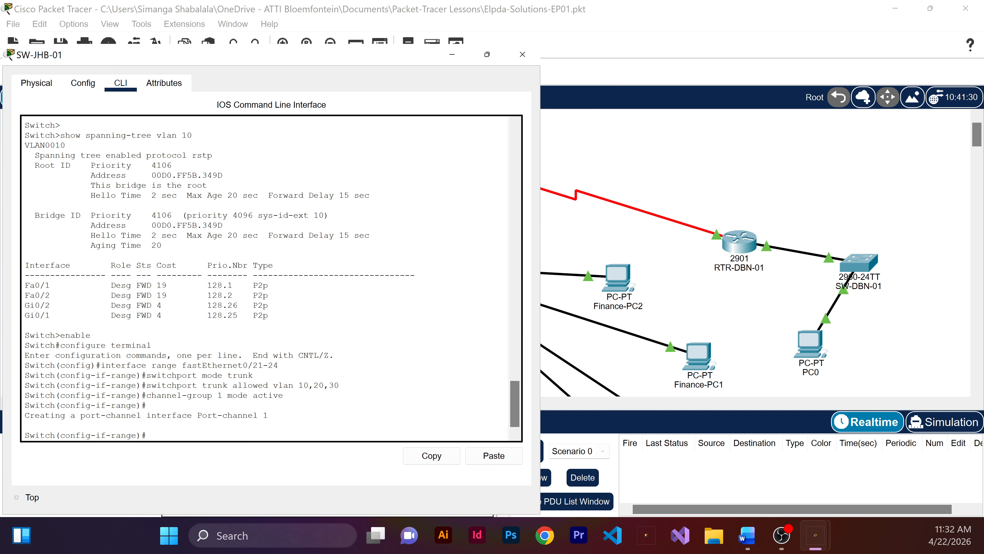
- Enter interface Port-channel1 on SW-JHB-01 and set it to trunk mode with switchport mode trunk
type("interface P")
type("ortchannel1")
key("Return")
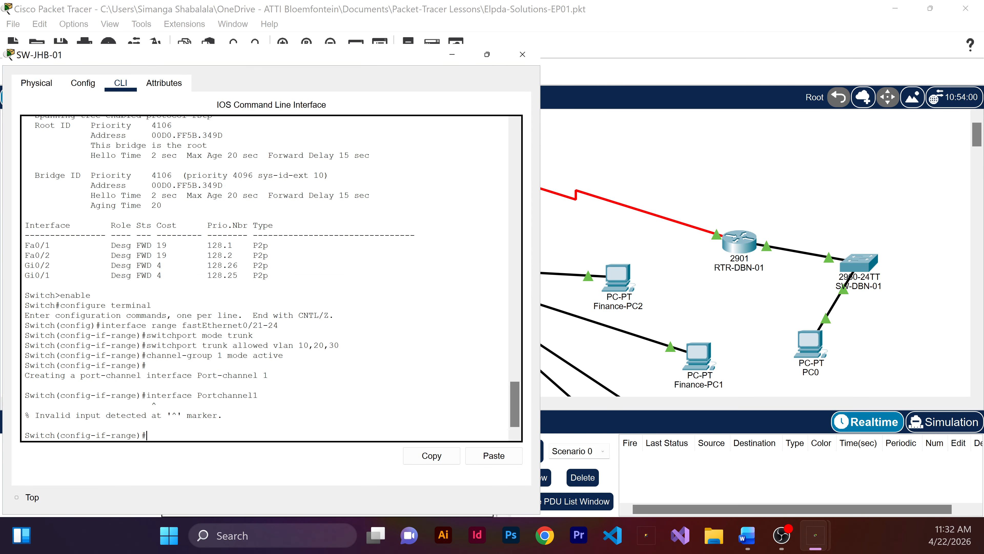
key("Up")
type("-")
key("Return")
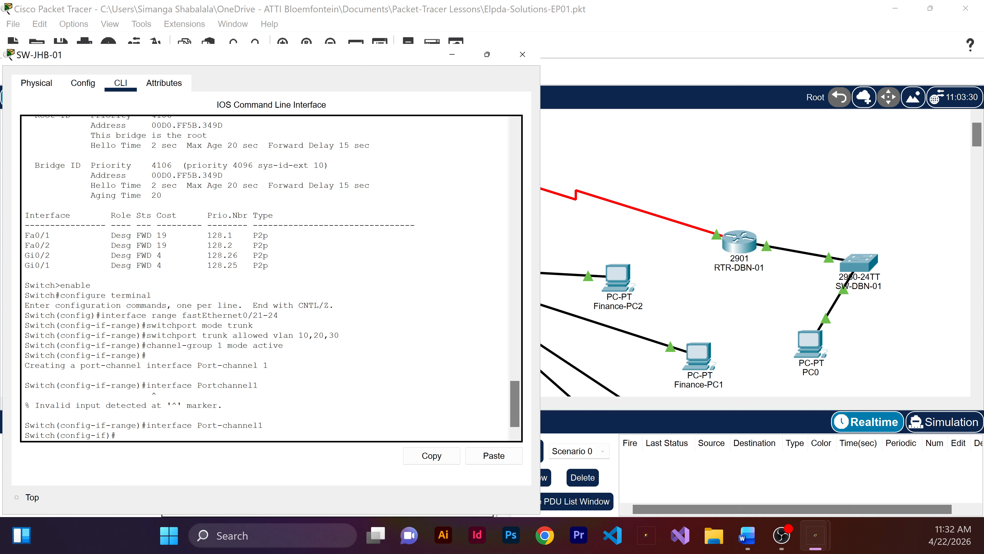
type("switchport mode trunk")
key("Return")
- Allow VLANs 10,20,30 on the Port-channel1 trunk and leave configuration mode with end
type("witchp")
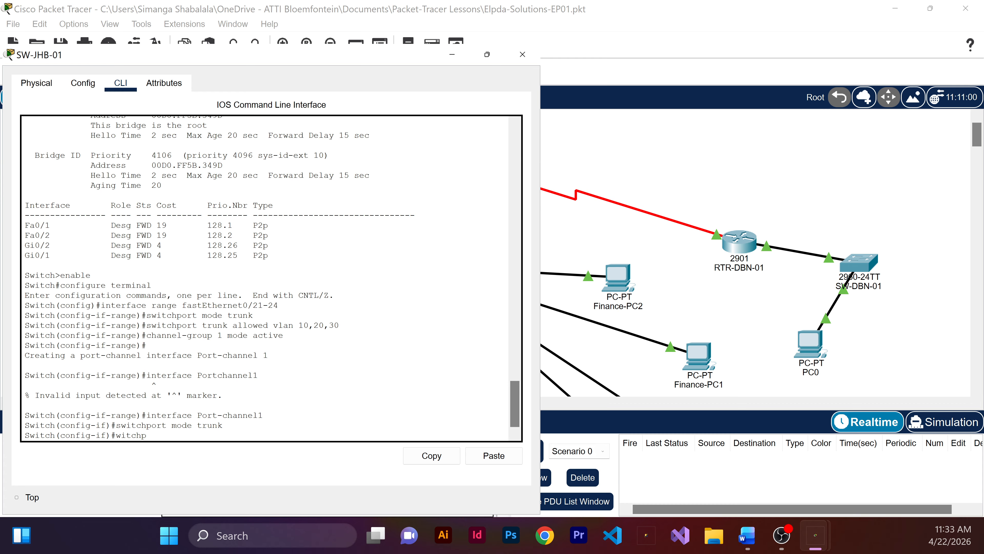
type("ort trunk allowed vlan 10,20,30")
key("Return")
type("switchport trunk allowed vlan 10,20,30")
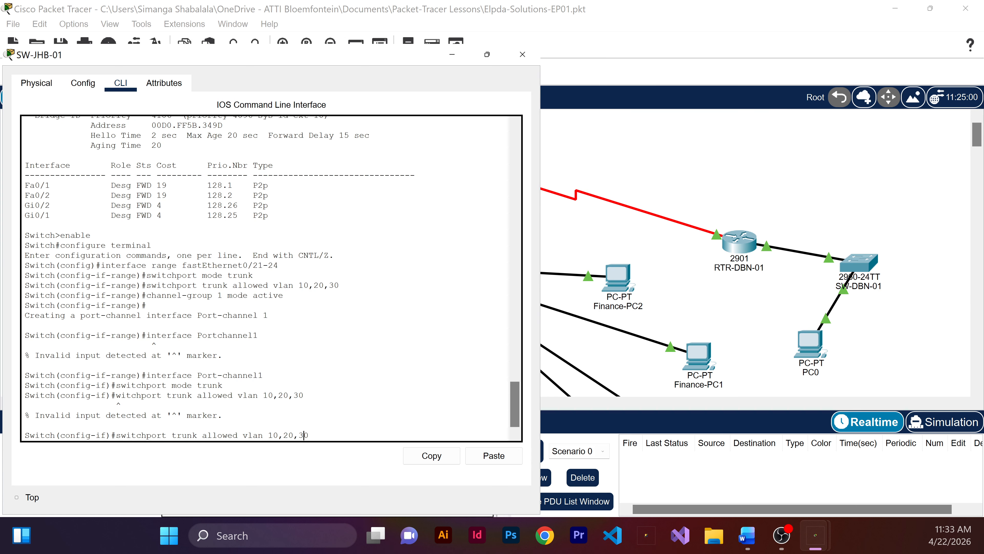
key("Return")
type("end")
key("Return")
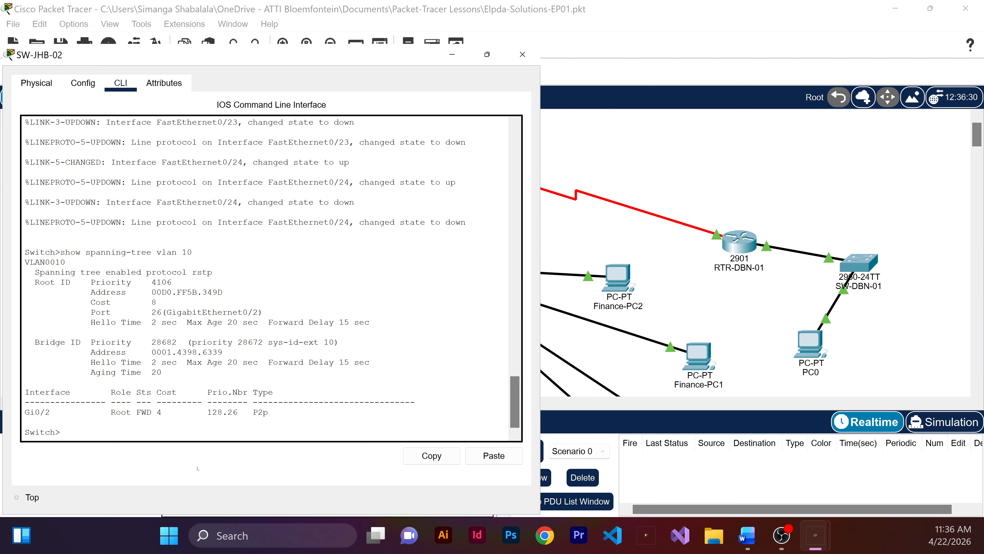
- Enter global configuration mode on SW-JHB-02 and select the interface range FastEthernet0/21-24
type("enable")
key("Return")
type("confi")
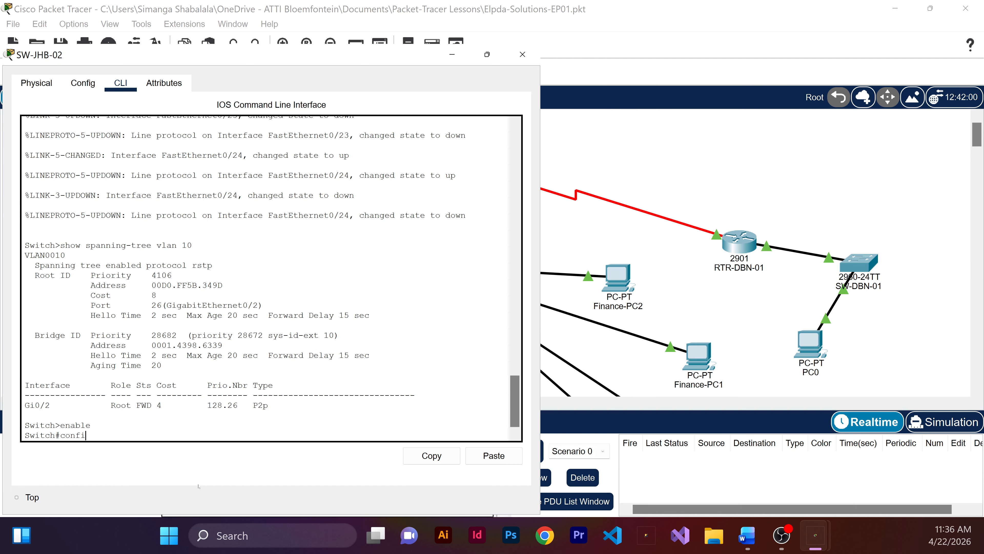
type("gure terminal")
key("Return")
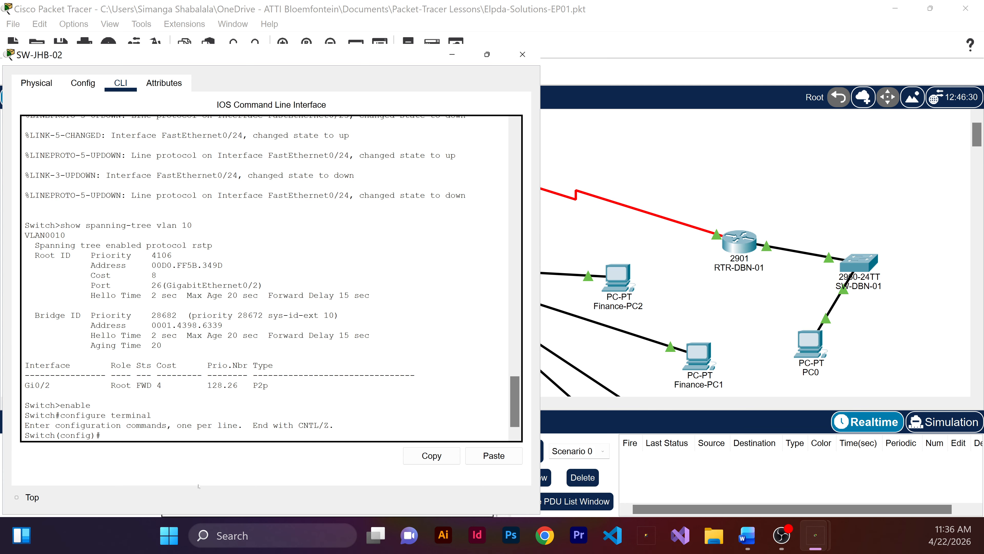
type("interface range FastEthernet0/21-24")
key("Return")
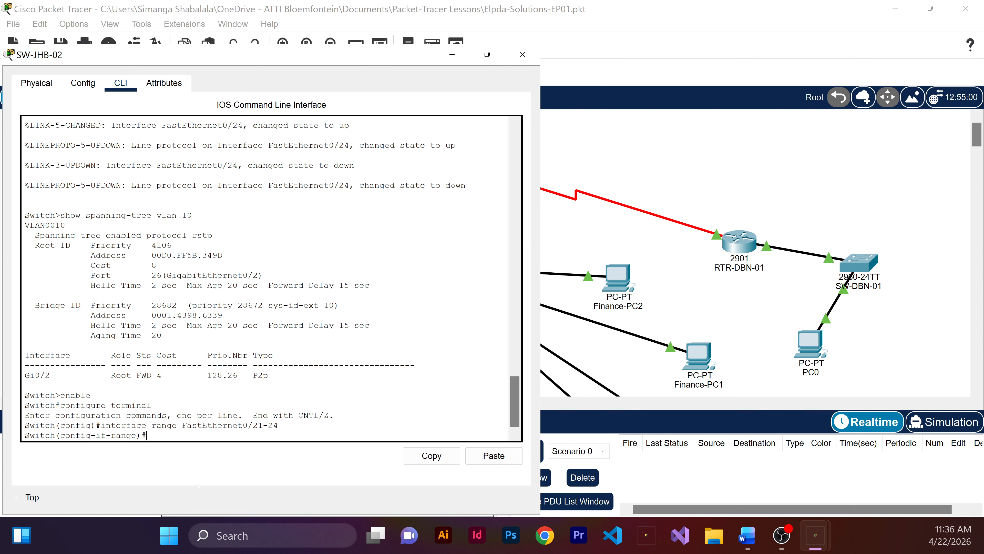
- Set the selected SW-JHB-02 ports to trunk mode and allow VLANs 10,20,30 on them
type("switchport mode trunk")
key("Return")
type("s")
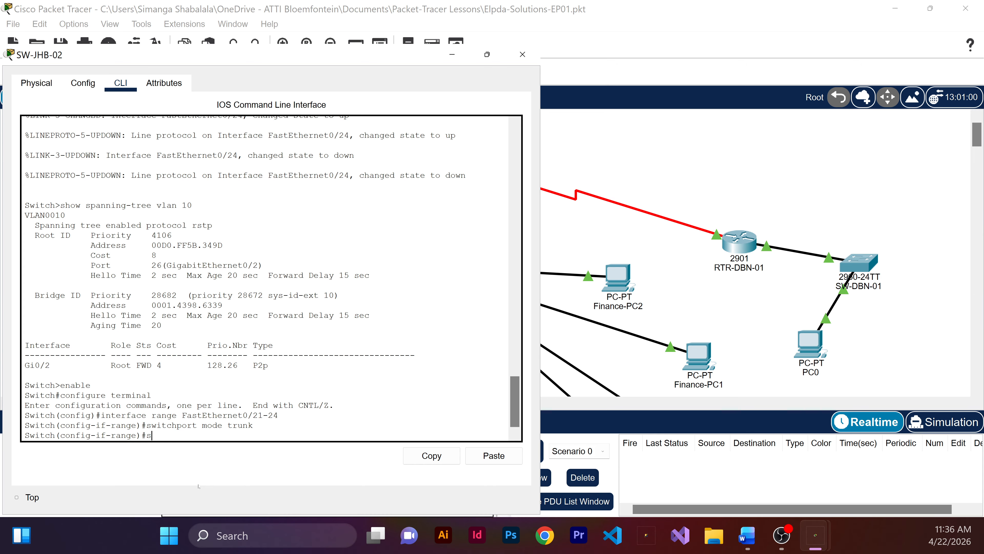
type("wiotchport trunk allowed")
type("vlan 10,20,30")
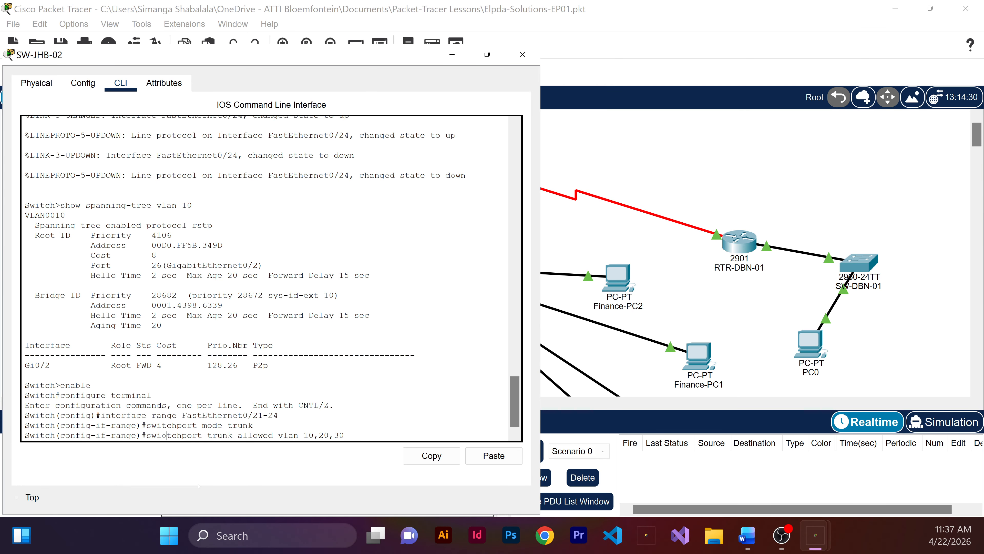
key("BackSpace")
key("Return")
type("interface Port")
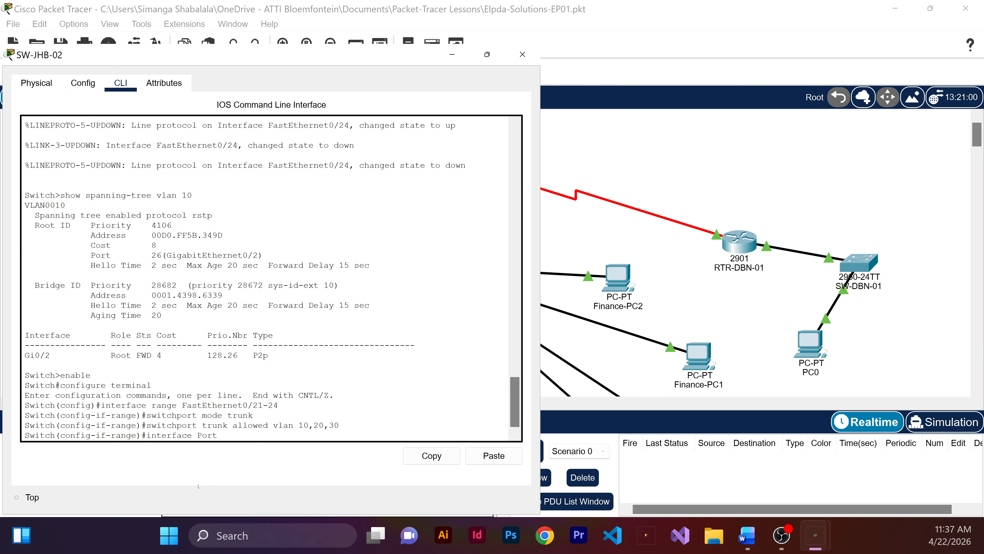
key("BackSpace")
key("BackSpace")
key("BackSpace")
key("BackSpace")
key("BackSpace")
key("BackSpace")
key("BackSpace")
key("BackSpace")
key("BackSpace")
key("BackSpace")
key("BackSpace")
key("BackSpace")
key("BackSpace")
key("BackSpace")
- Bundle the selected SW-JHB-02 ports into an LACP EtherChannel with channel-group 1 mode active
type("channel-group 1 m")
type("ode active")
key("Return")
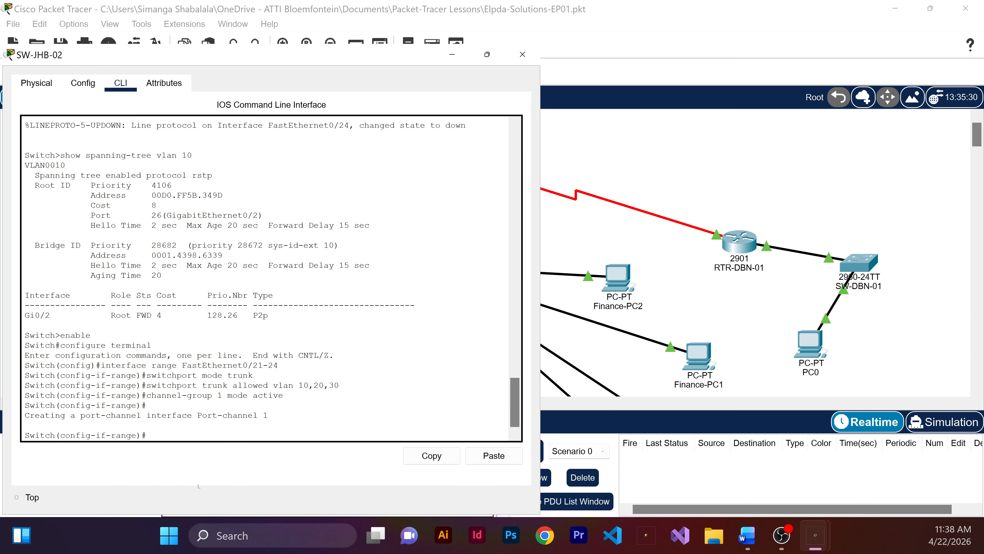
- Enter interface Port-channel1 on SW-JHB-02 and set it to trunk mode with switchport mode trunk
type("interface Port-channel1")
key("Return")
type("switchport mode")
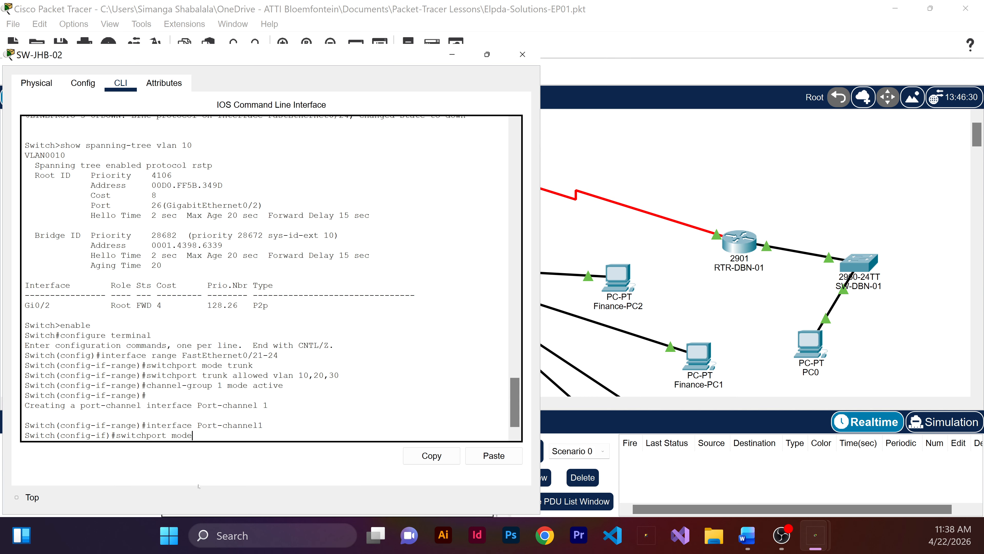
type("trunk")
key("Return")
- Allow VLANs 10,20,30 on the SW-JHB-02 Port-channel1 trunk and leave configuration mode with end
type("switchport trunk allowed vlan 10,20,30")
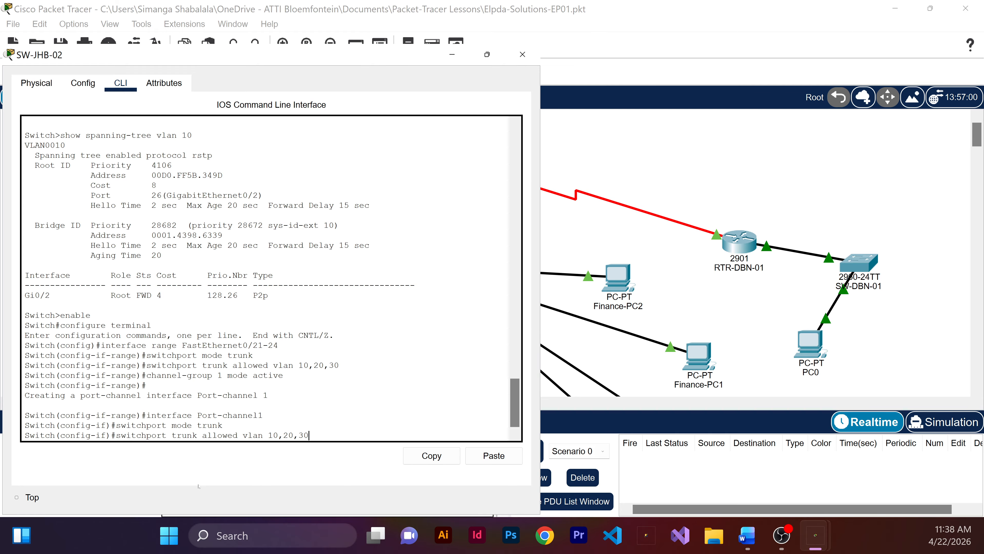
key("Return")
type("end")
key("Return")
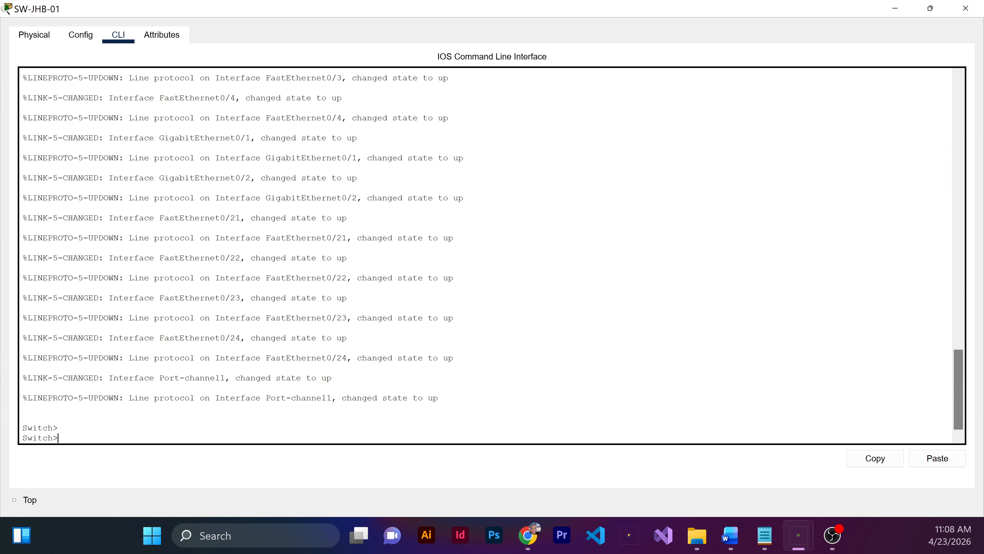
- Display the EtherChannel summary on SW-JHB-01 with show etherchannel summary
type("show ethercahnnel summary")
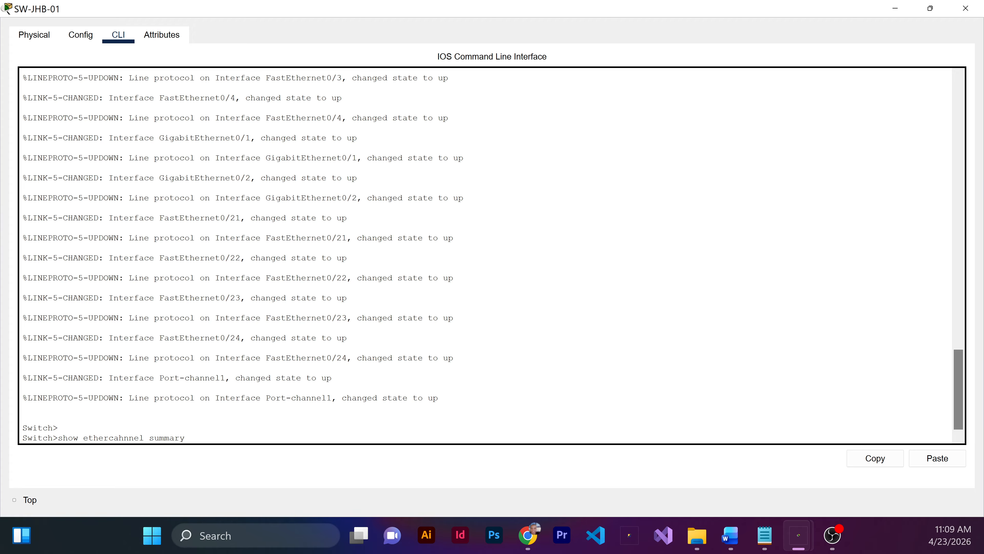
key("Left")
key("Left")
key("Left")
key("Left")
key("Left")
key("Left")
key("Left")
key("BackSpace")
key("BackSpace")
key("BackSpace")
key("BackSpace")
key("BackSpace")
type("hannel")
key("Return")
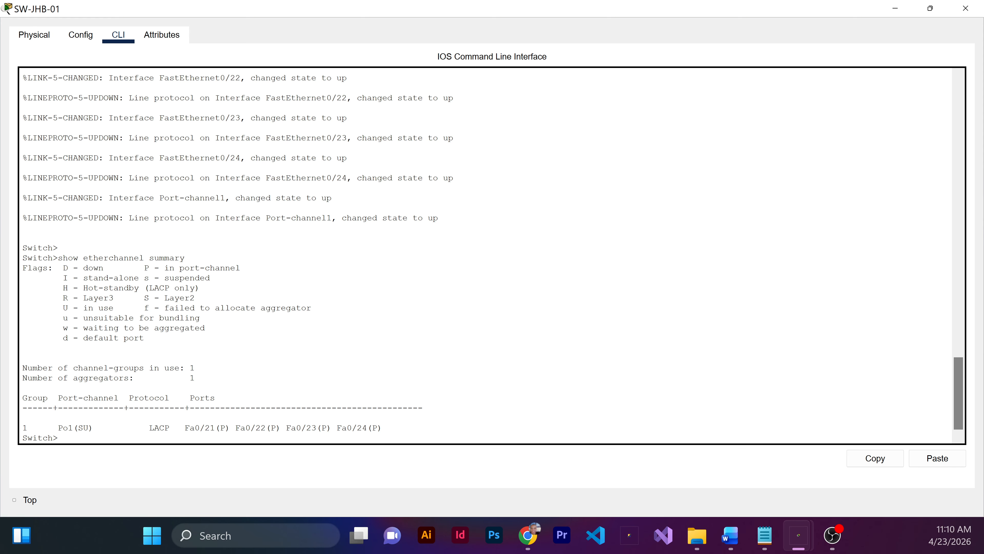
scroll(484, 256, "down", 1)
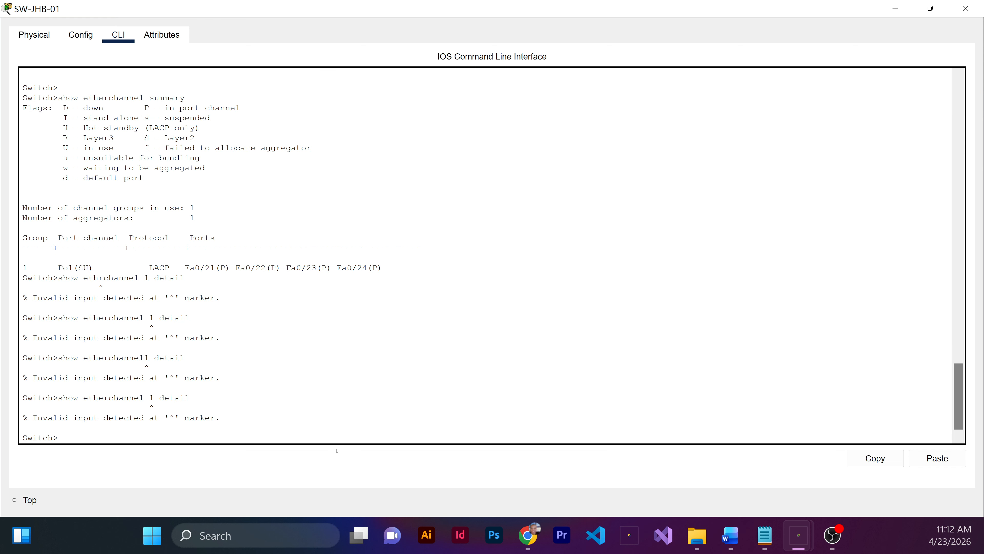
- Display the VLAN 10 spanning-tree status on SW-JHB-01 with show spanning-tree vlan 10
type("show ap")
key("BackSpace")
key("BackSpace")
type("spanning")
type("0")
key("BackSpace")
type("-tree vlan 10")
key("Return")
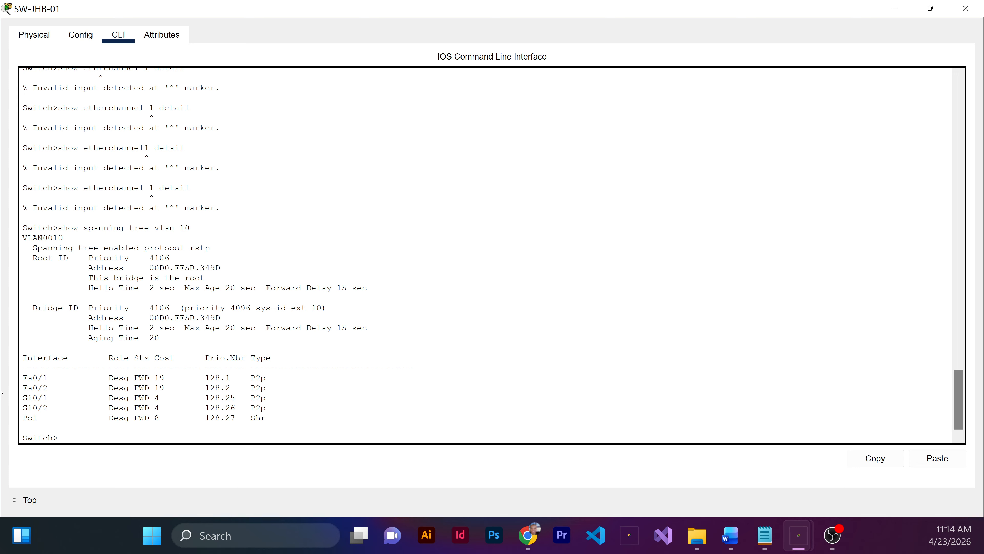
- Try to display the port-channel details from user EXEC mode with show interfaces Port-channel1
type("show interfaces Portchannel1")
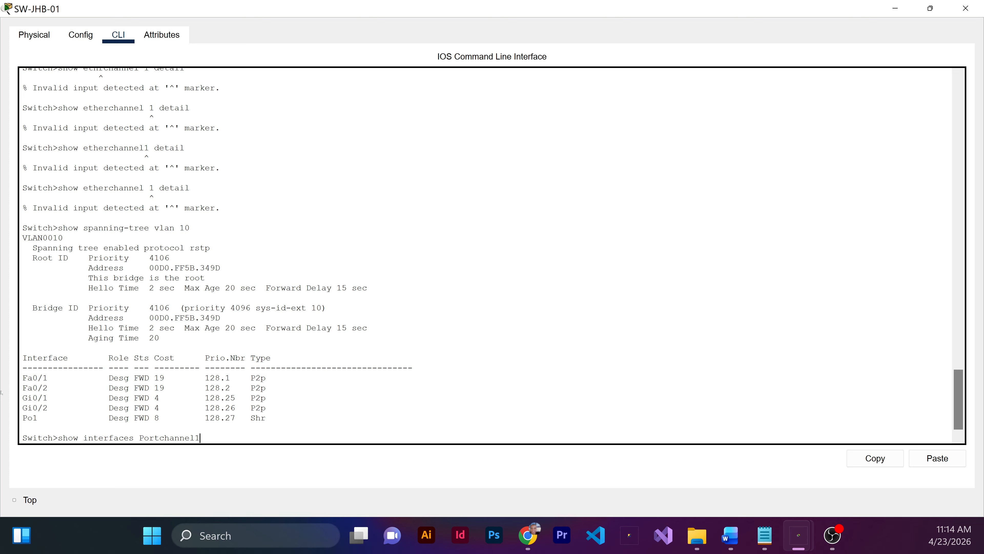
left_click(154, 437)
type("-")
key("End")
key("Return")
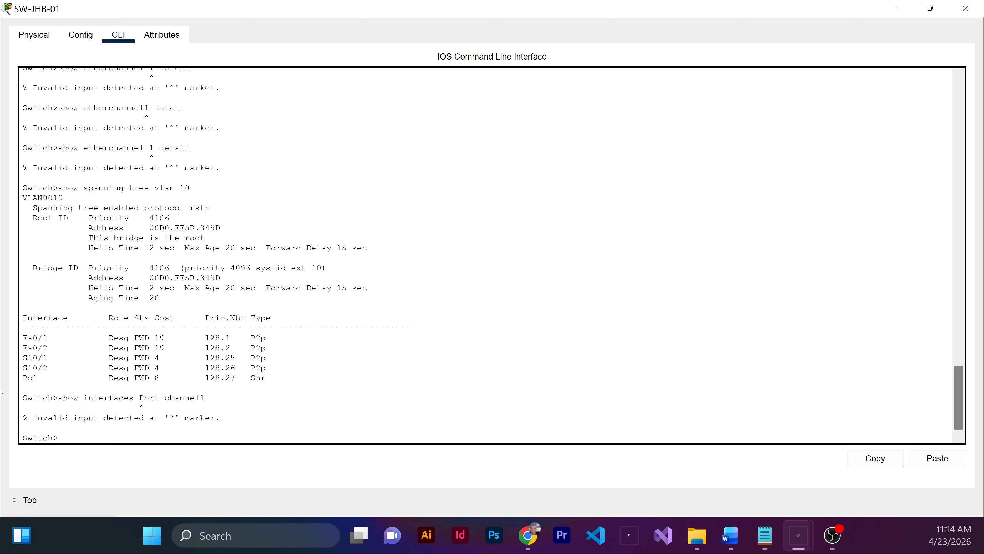
- Enter privileged mode on SW-JHB-01, run show interfaces Port-channel1 to examine the bundle's details, and leave the switch window
type("enable")
key("BackSpace")
key("Return")
key("Up")
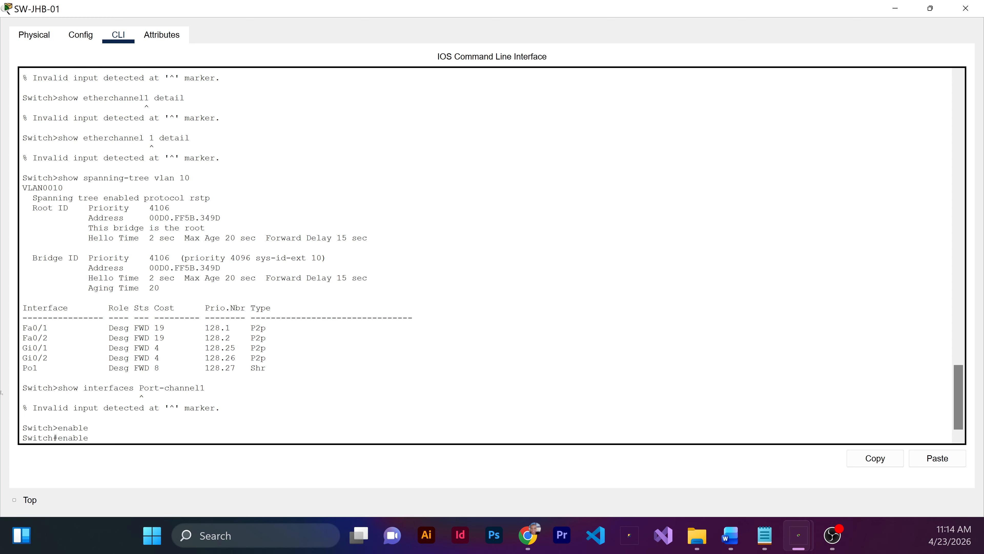
key("Up")
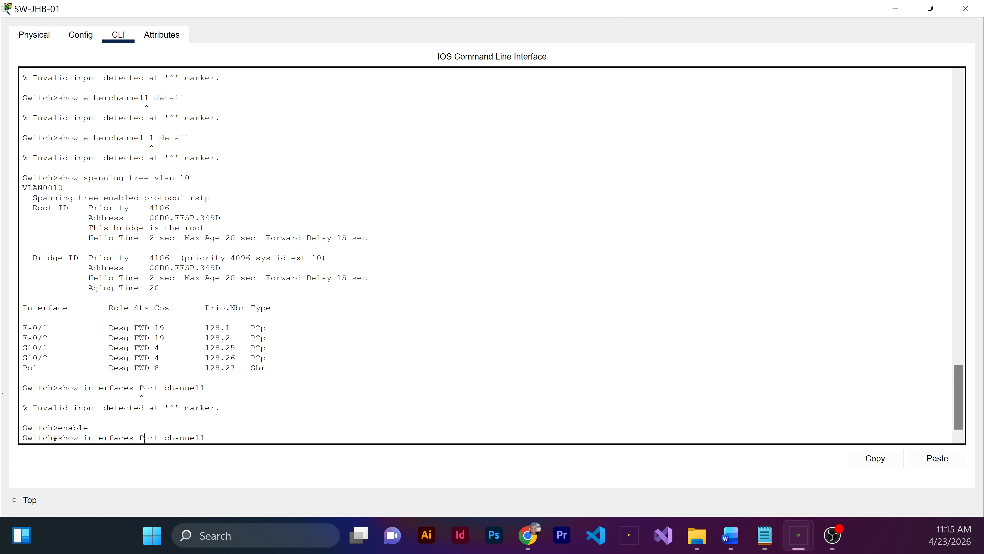
key("End")
key("Return")
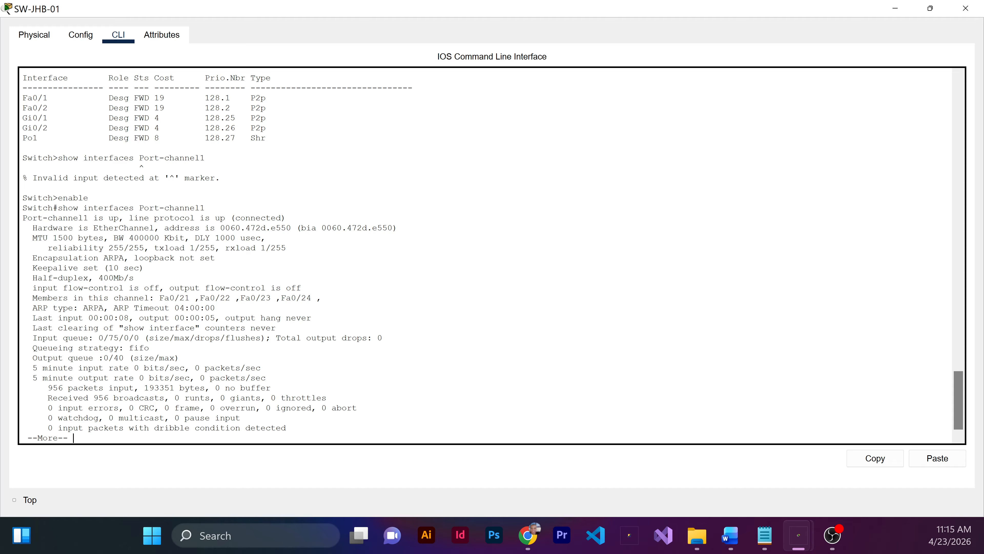
left_click_drag(89, 268, 134, 277)
key("alt+F4")
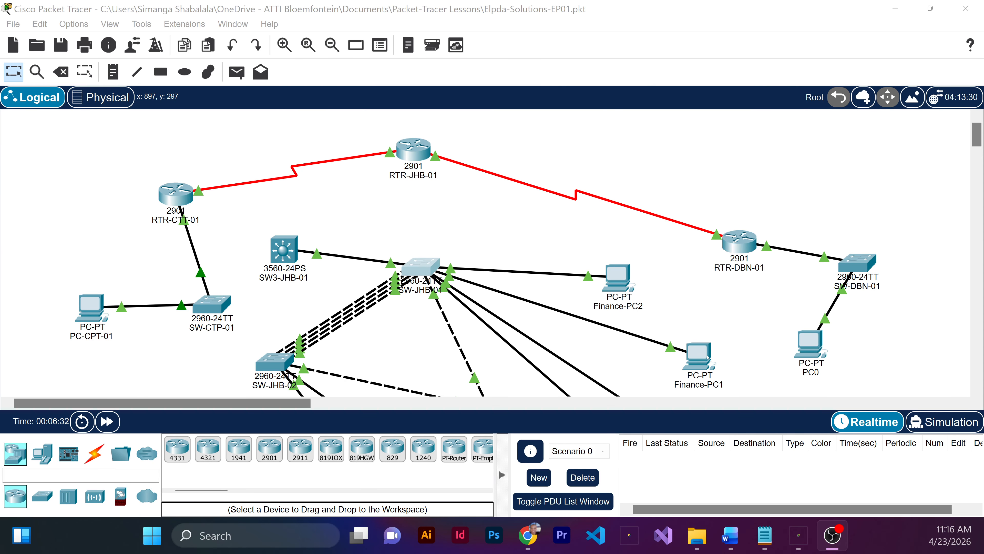
- Ping 10.10.1.11 from the Command Prompt of Finance-PC1
left_click(799, 535)
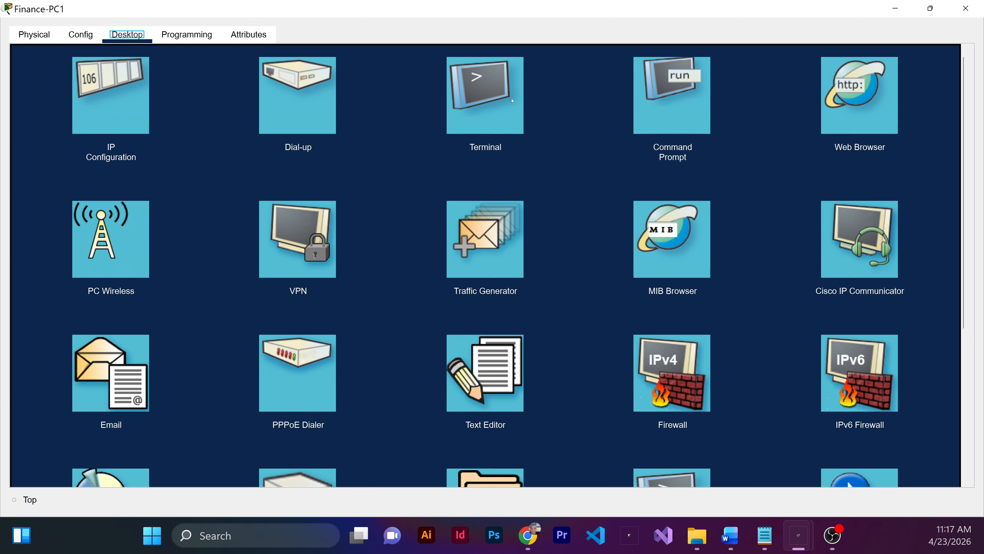
left_click(513, 101)
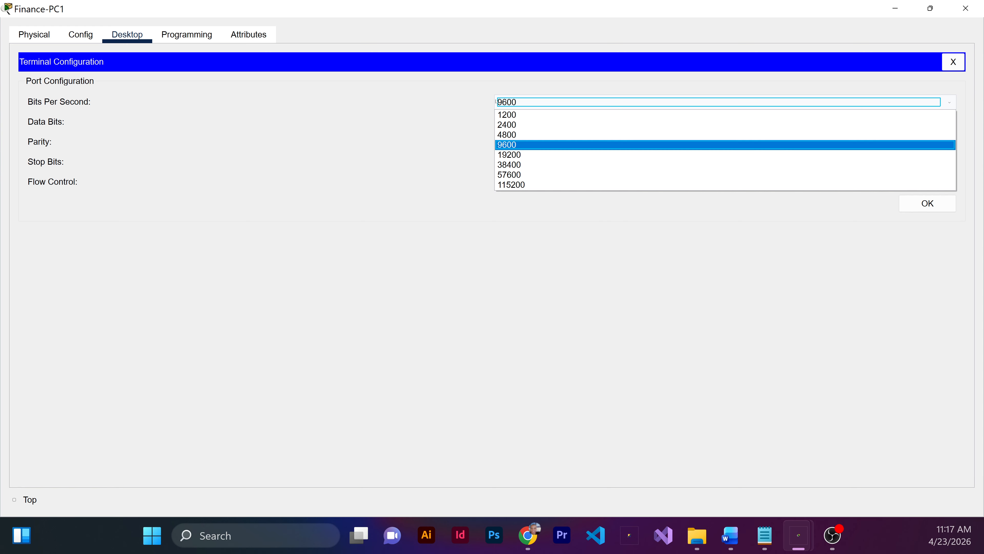
left_click(909, 57)
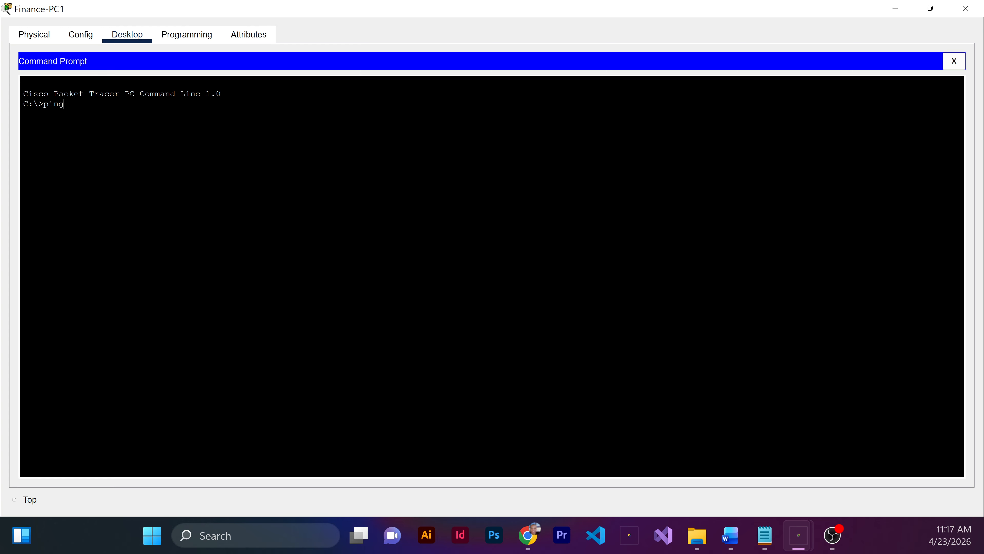
type("10.10.1.11")
key("Return")
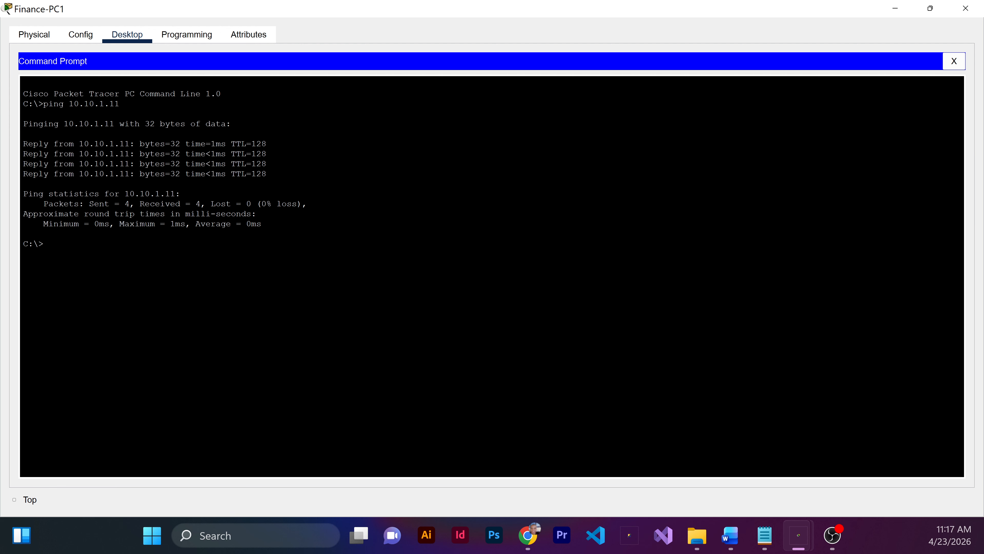
- Ping 10.10.2.10 twice from Finance-PC1 to test connectivity to that subnet
type("ping 10.10.2.10")
key("Return")
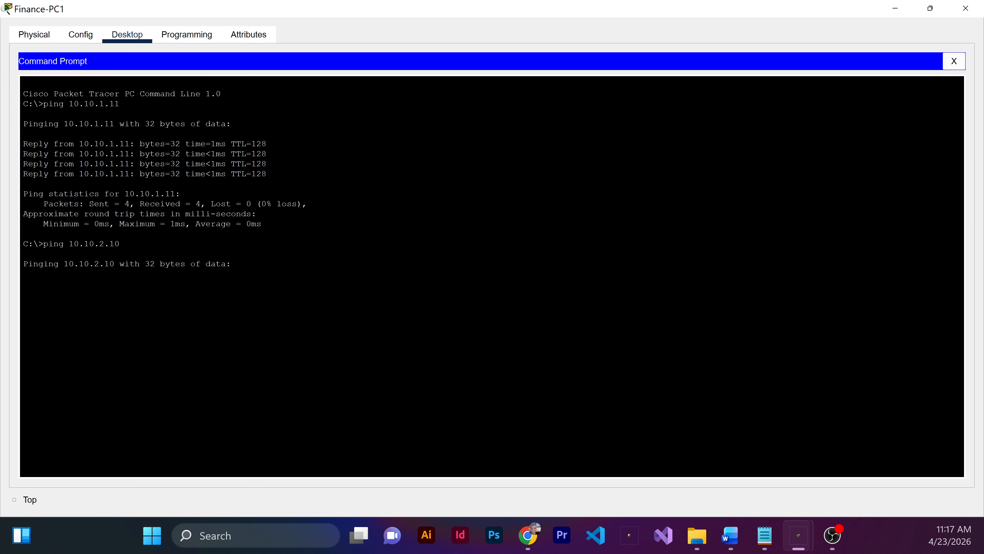
key("Up")
key("Return")
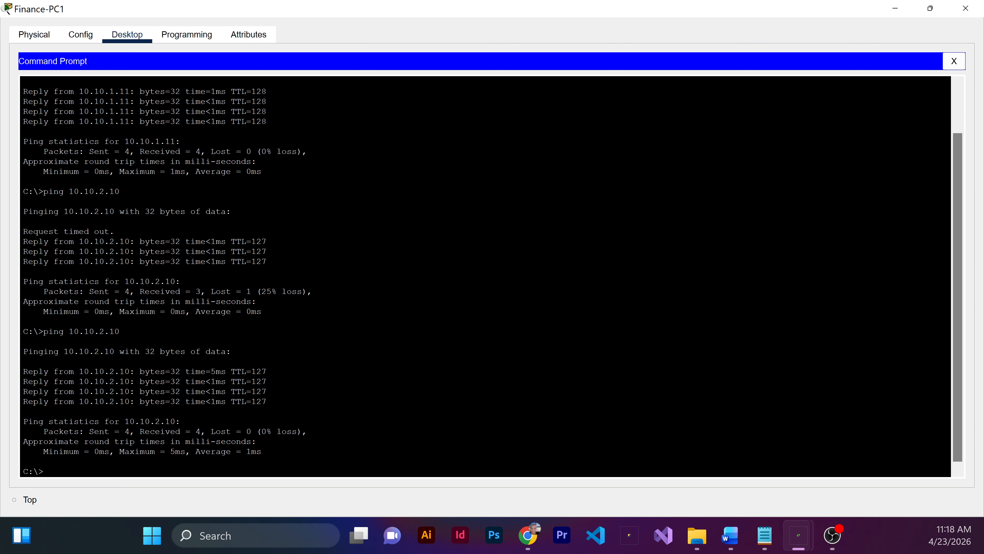
- Ping 10.10.3.10 twice from Finance-PC1 to test connectivity to that subnet
type("ping 10.10.3.10")
key("Return")
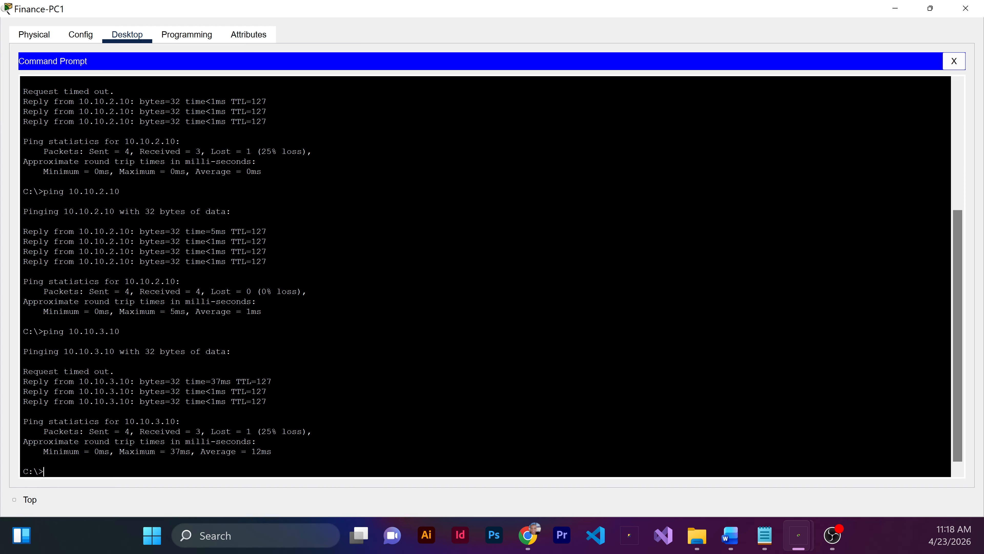
key("Up")
key("Return")
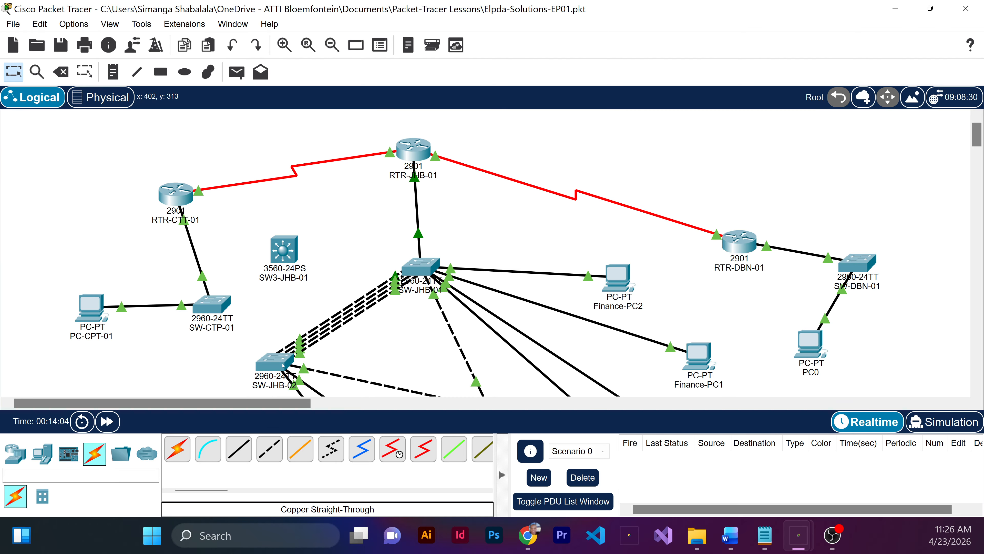
- Enter global configuration mode on SW-JHB-02 and set EtherChannel load balancing with port-channel load-balance src-dst-mac
scroll(516, 359, "down", 3)
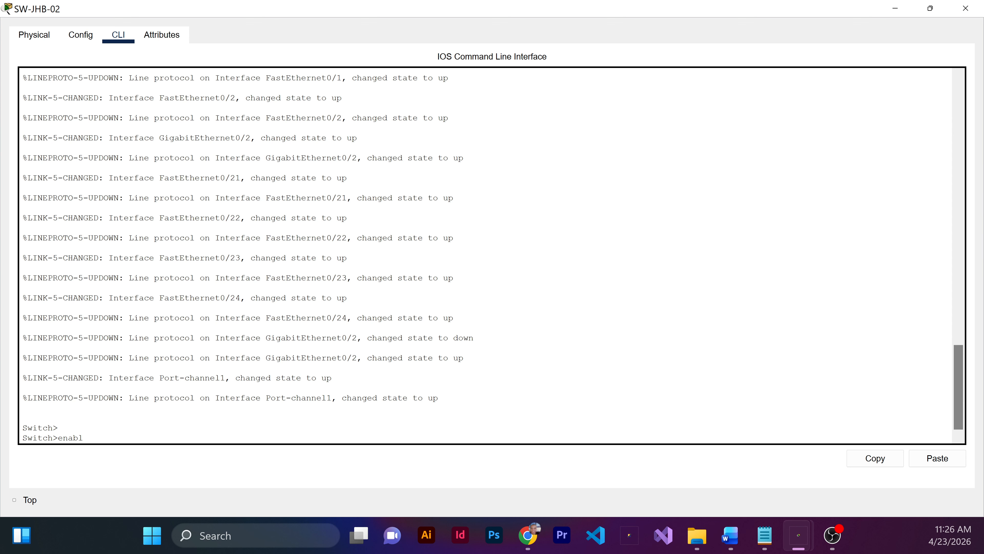
type("e")
key("Return")
type("configure")
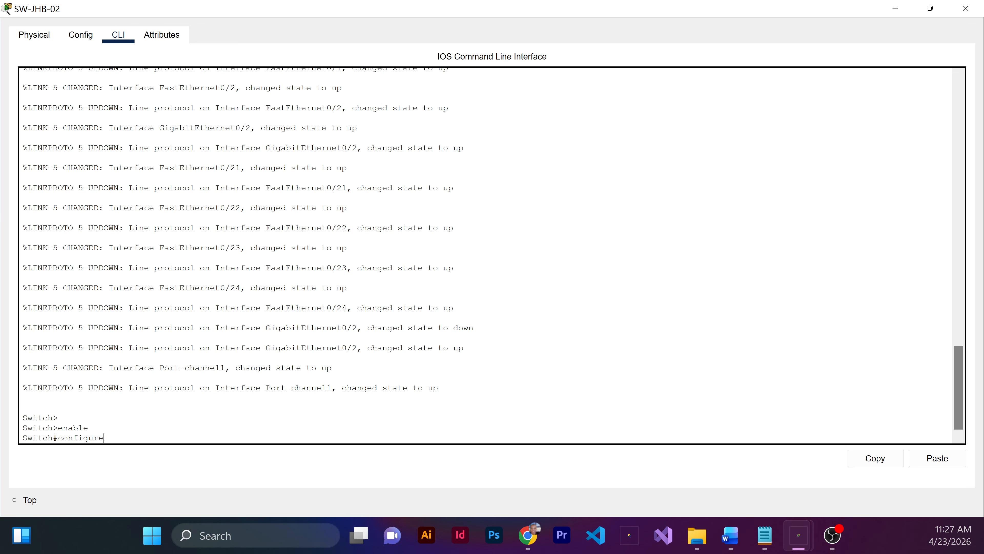
type("terminal")
key("Return")
type("port-channel load-balance")
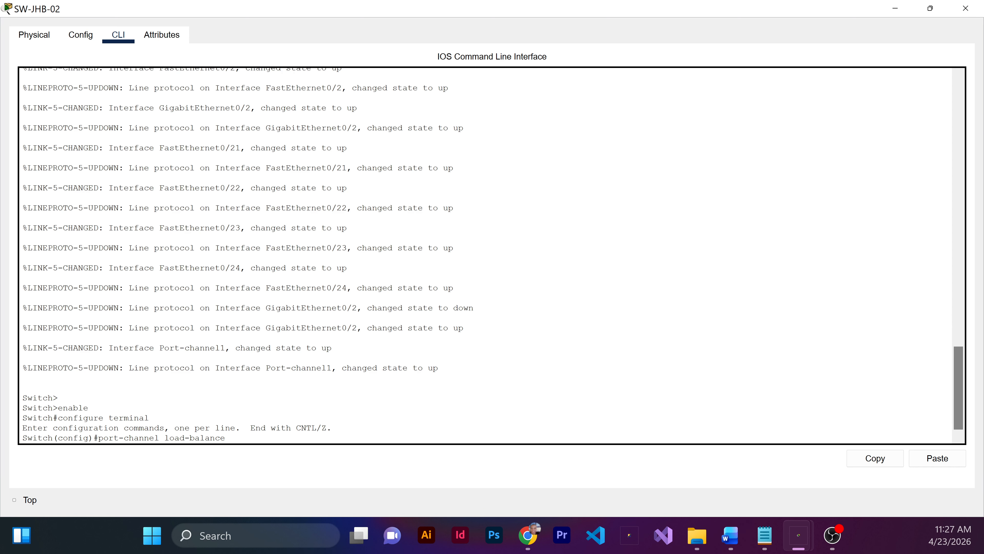
type("src-dst-mac")
key("Return")
- Leave configuration mode and display the load-balancing method on SW-JHB-02 with show etherchannel load-balance
type("end")
key("Return")
type("show etherchannel load-balance")
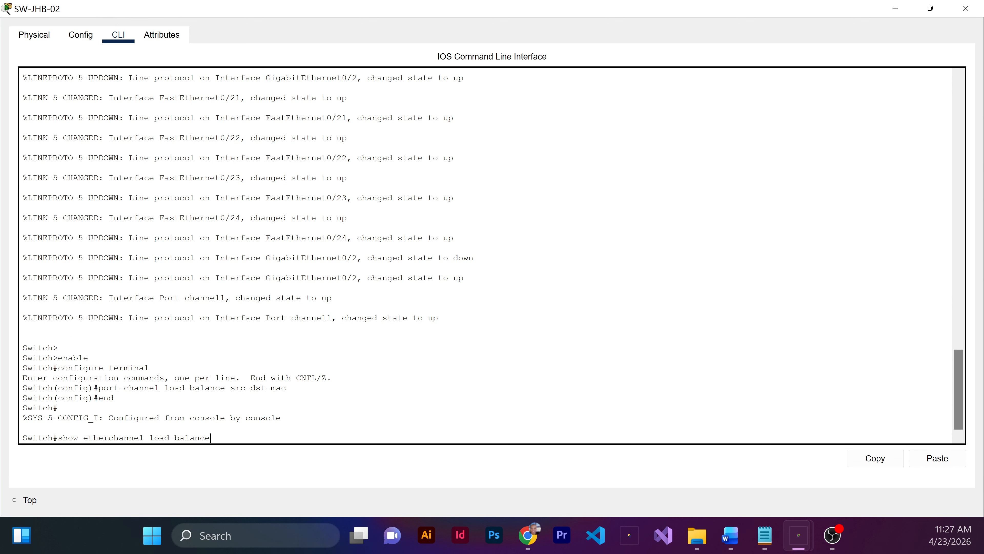
key("Return")
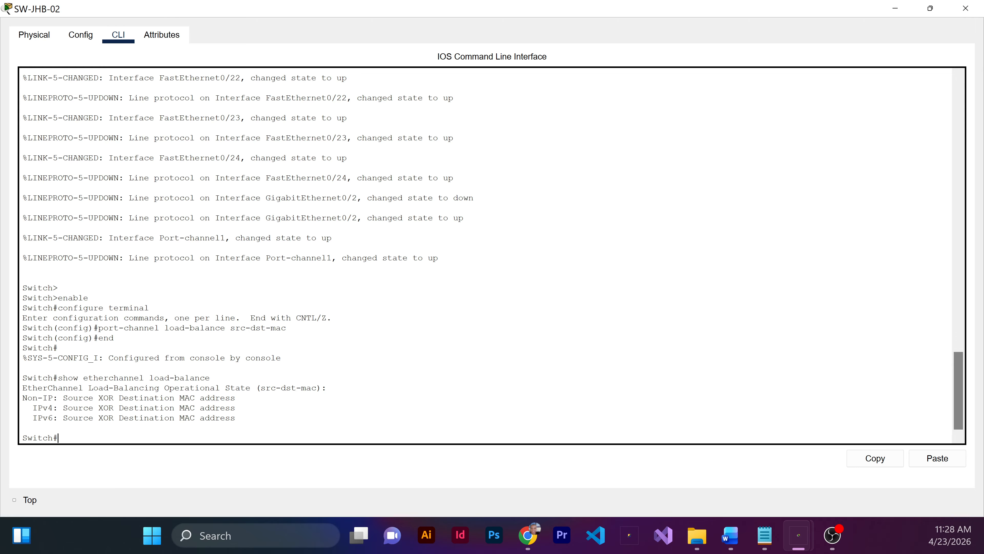